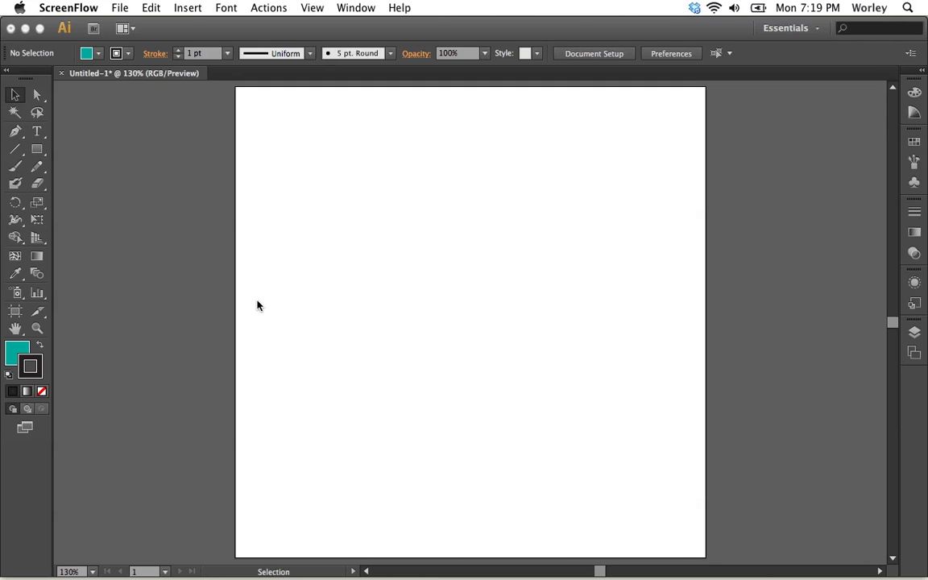
{"action": "left_click", "coordinate": [298, 285]}
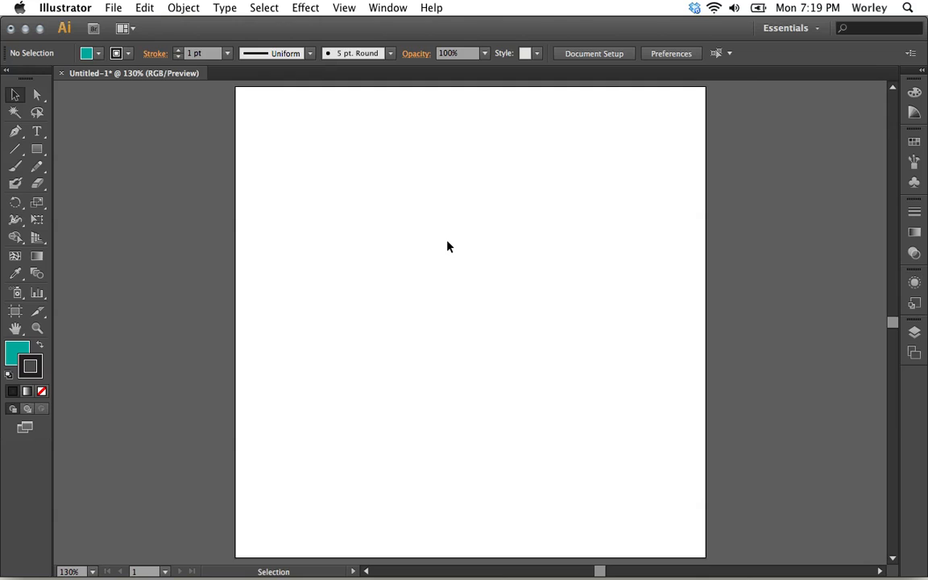
{"action": "left_click", "coordinate": [39, 137]}
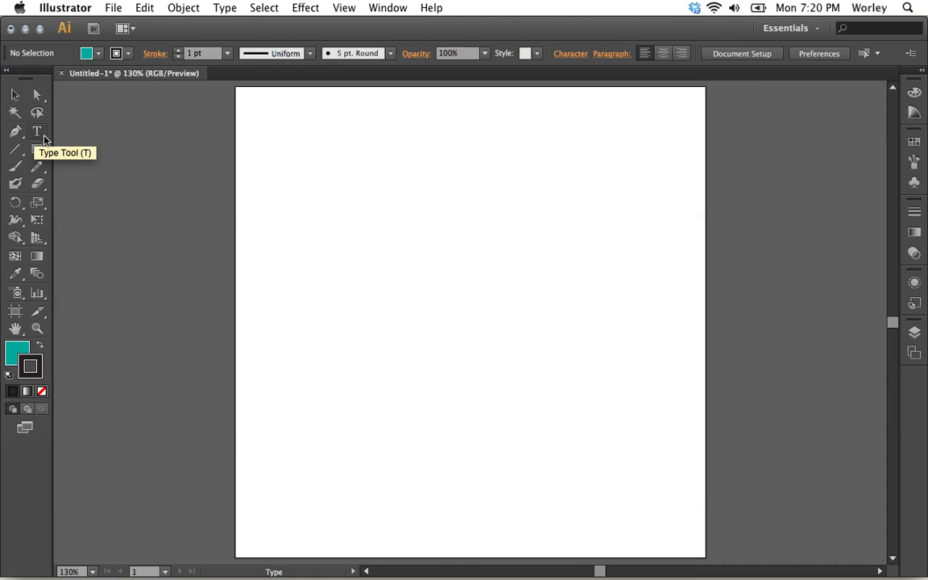
{"action": "left_click", "coordinate": [337, 158]}
{"action": "key", "text": "super+equal"}
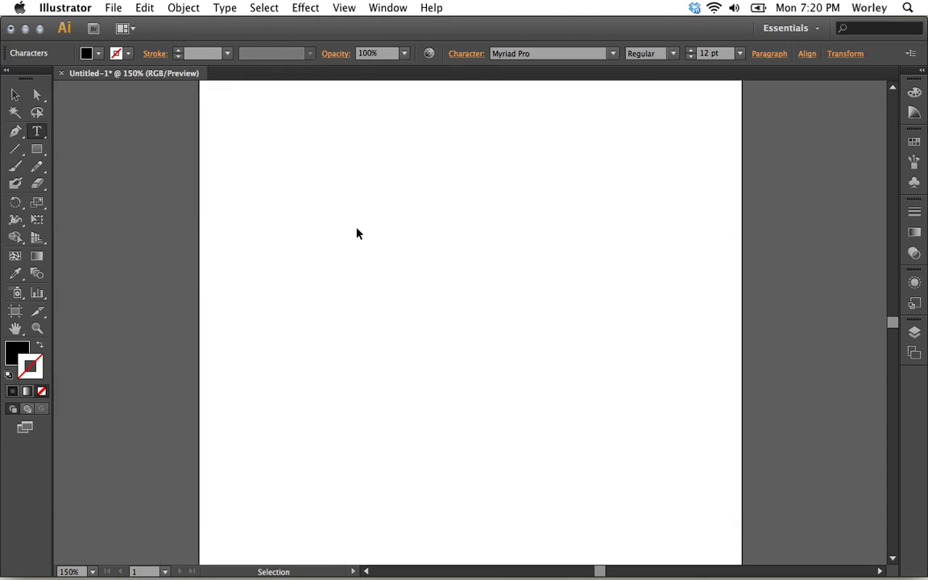
{"action": "key", "text": "super+equal"}
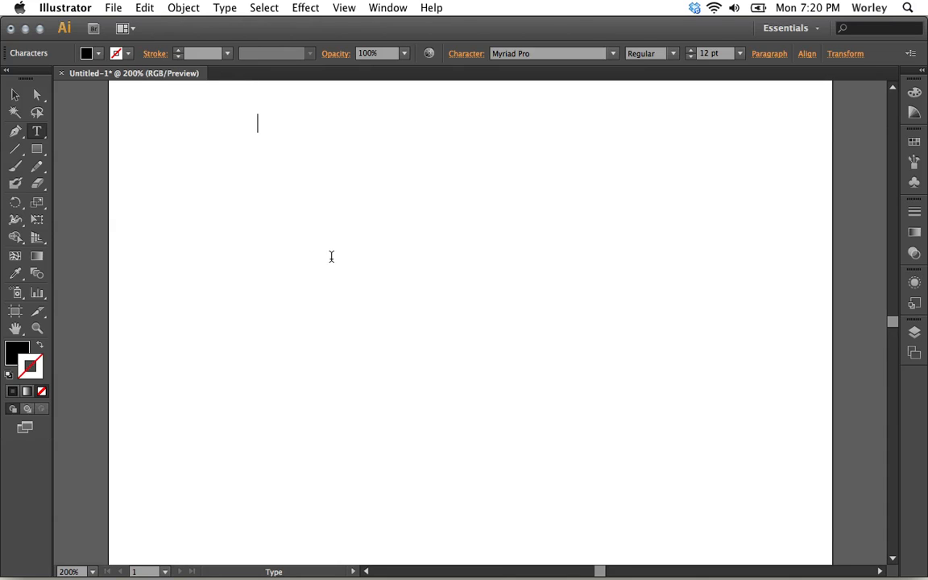
{"action": "left_click", "coordinate": [14, 95]}
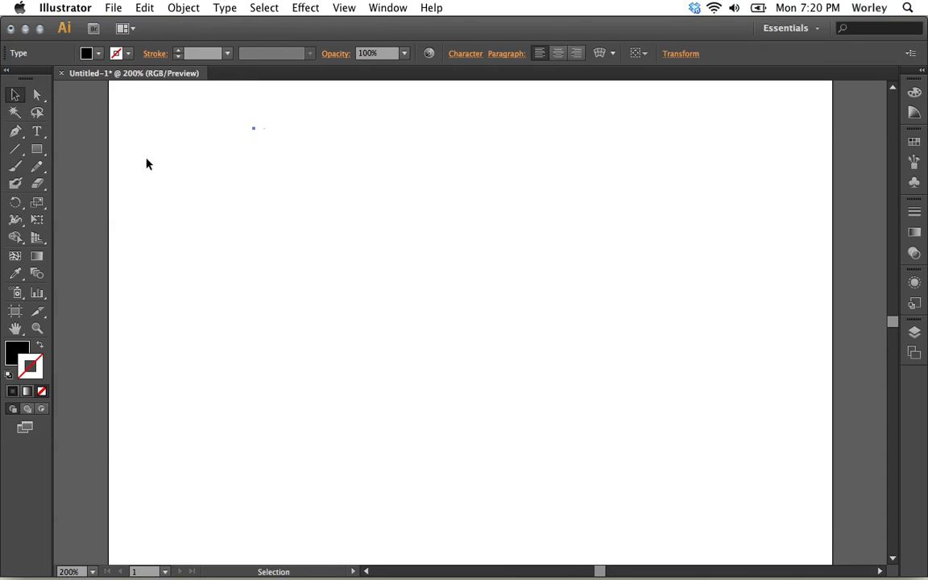
{"action": "left_click", "coordinate": [252, 247]}
Create a point text object reading "WorleyTutorials" in the upper-left area of the artboard with the Type tool
{"action": "key", "text": "space"}
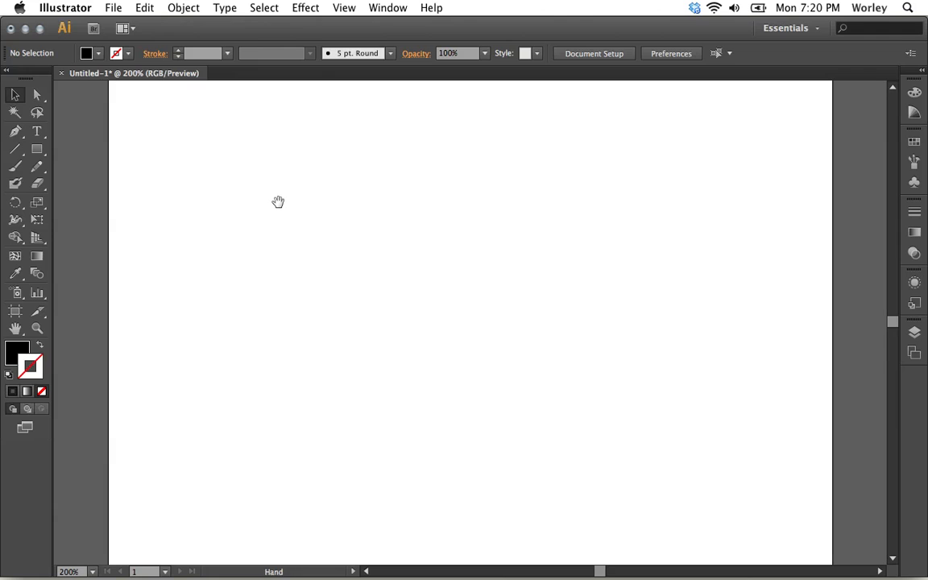
{"action": "left_click_drag", "start_coordinate": [278, 201], "coordinate": [279, 273]}
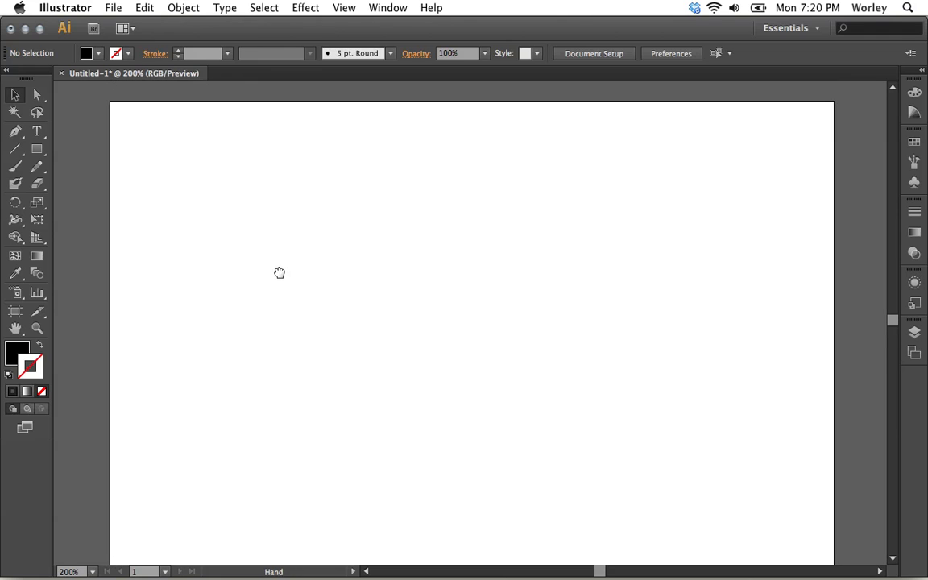
{"action": "left_click", "coordinate": [37, 130]}
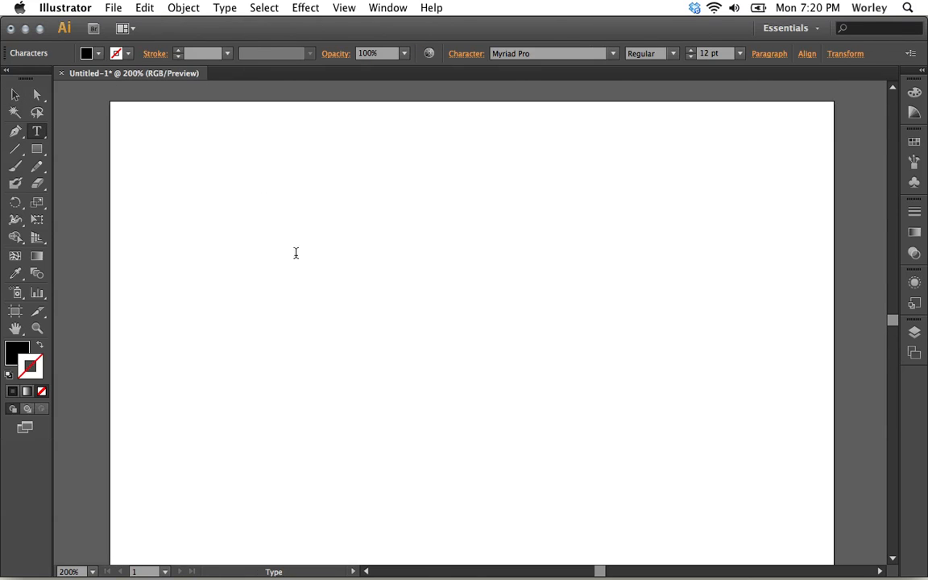
{"action": "type", "text": "ljnsdcjsdc"}
{"action": "key", "text": "BackSpace"}
{"action": "key", "text": "BackSpace"}
{"action": "key", "text": "BackSpace"}
{"action": "key", "text": "BackSpace"}
{"action": "key", "text": "BackSpace"}
{"action": "key", "text": "BackSpace"}
{"action": "key", "text": "BackSpace"}
{"action": "key", "text": "BackSpace"}
{"action": "type", "text": "WorleyTut"}
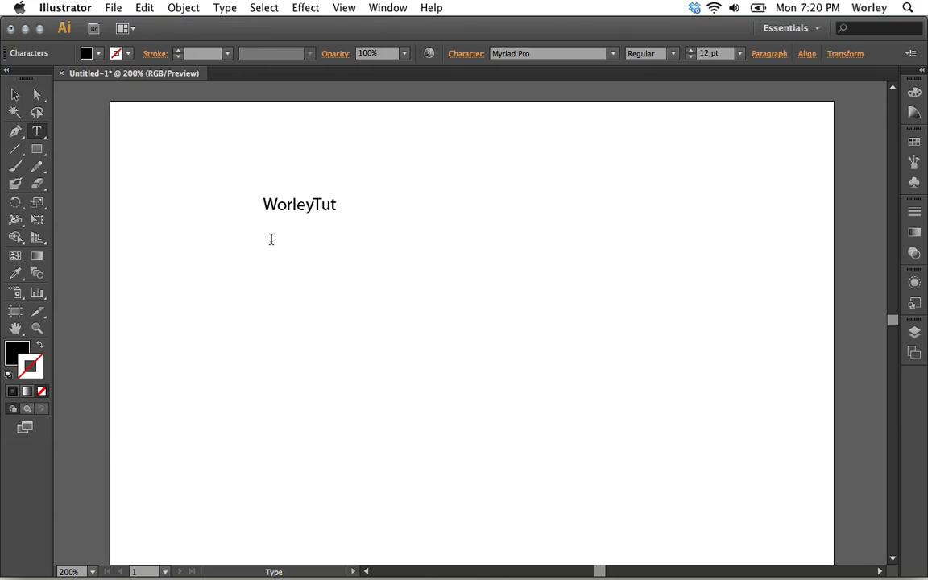
{"action": "type", "text": "orials"}
Select the whole word WorleyTutorials and set its font to TYPOGRAPH PRO
{"action": "double_click", "coordinate": [301, 205]}
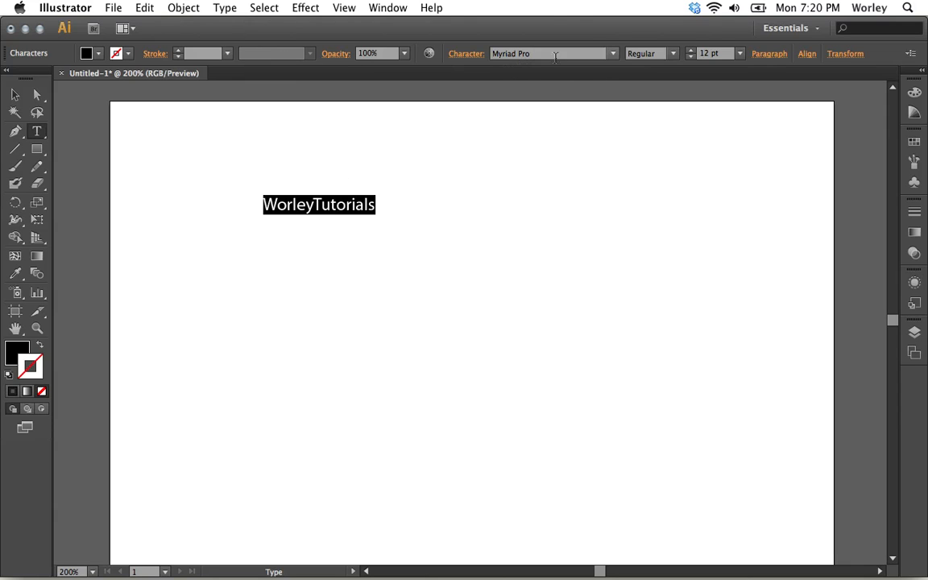
{"action": "left_click", "coordinate": [611, 54]}
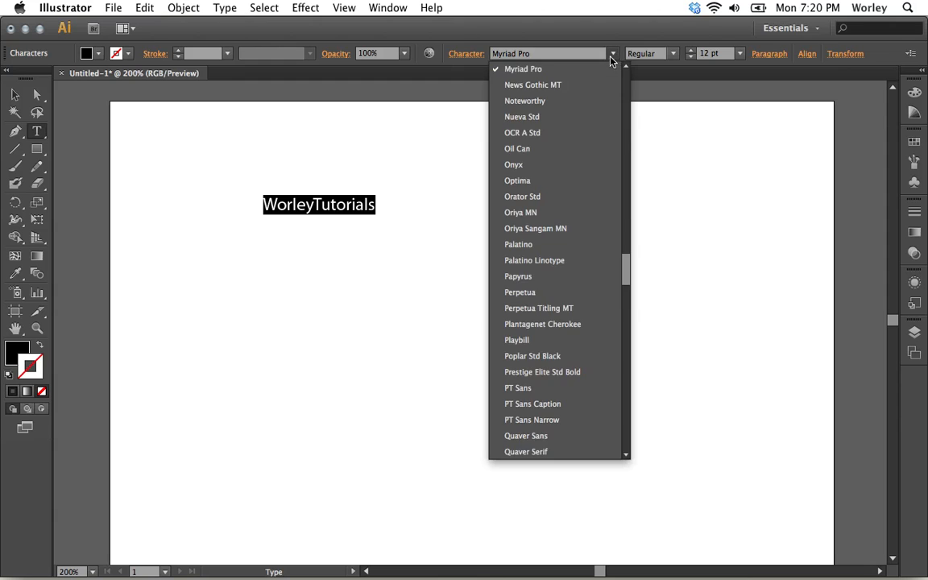
{"action": "scroll", "coordinate": [563, 295], "scroll_direction": "down", "scroll_amount": 15}
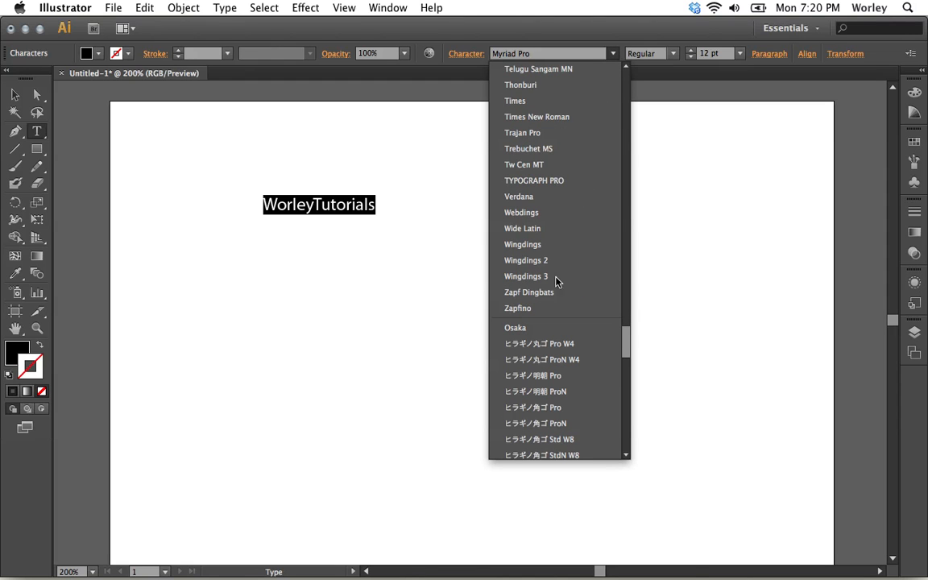
{"action": "left_click", "coordinate": [524, 181]}
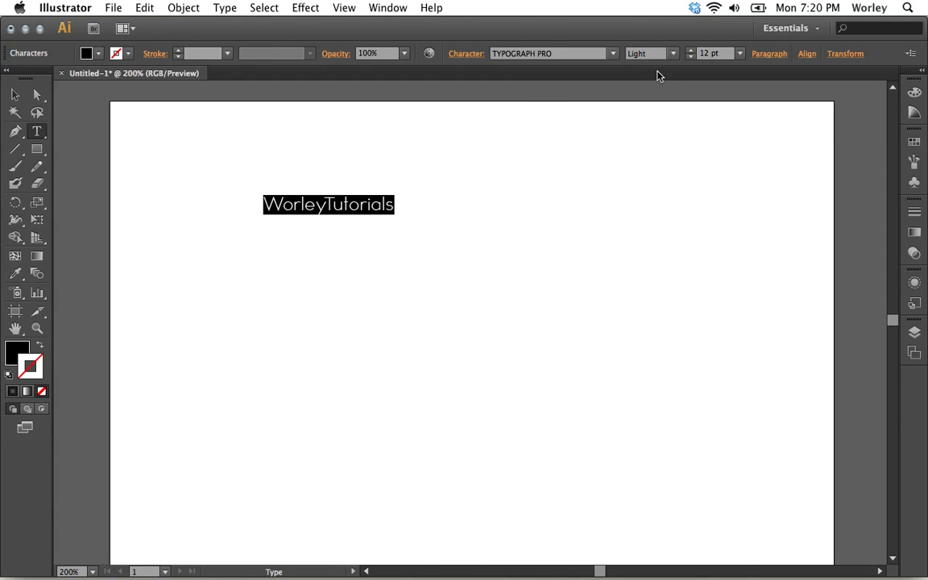
Try the ExtraBold and Light styles on the selected text, and set its font style to SemiBold
{"action": "left_click", "coordinate": [673, 54]}
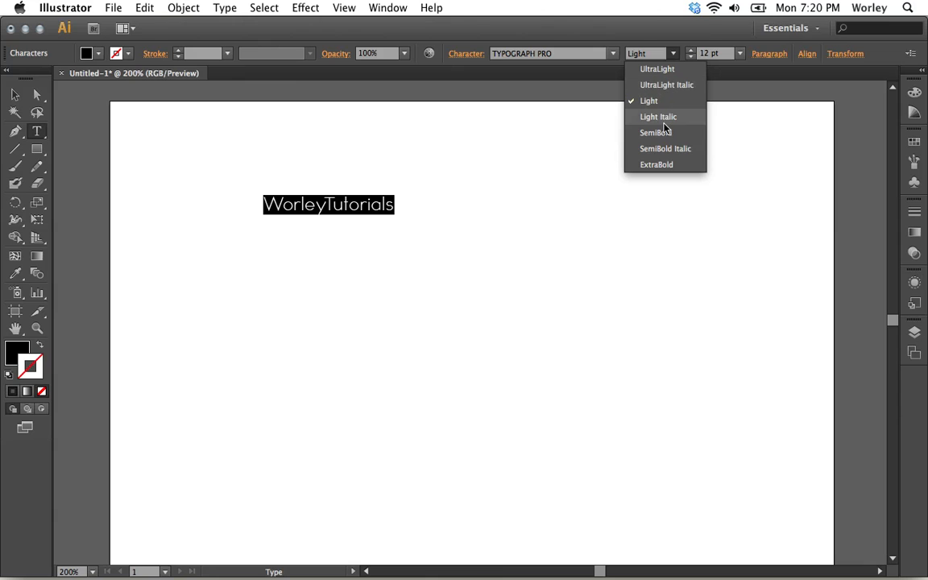
{"action": "left_click", "coordinate": [664, 164]}
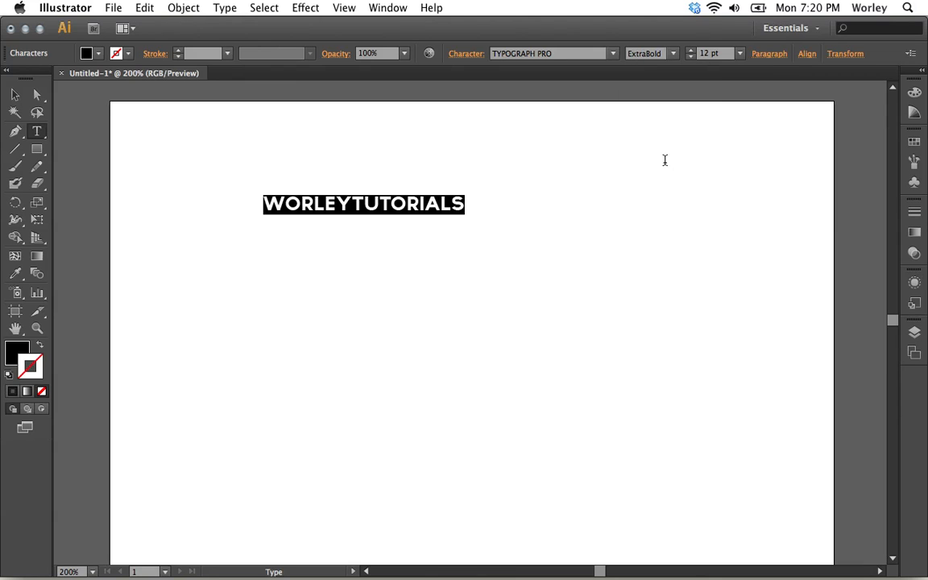
{"action": "left_click", "coordinate": [672, 53]}
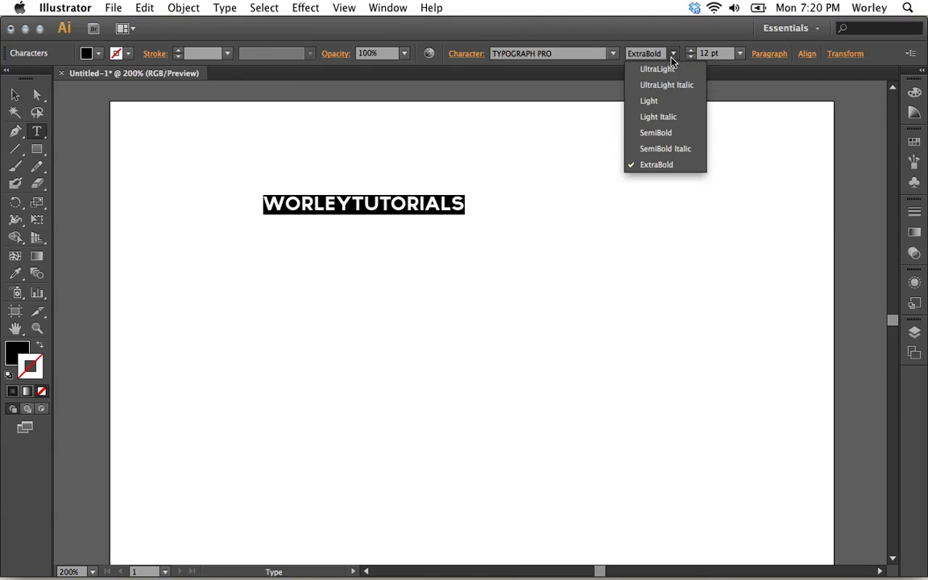
{"action": "left_click", "coordinate": [660, 98]}
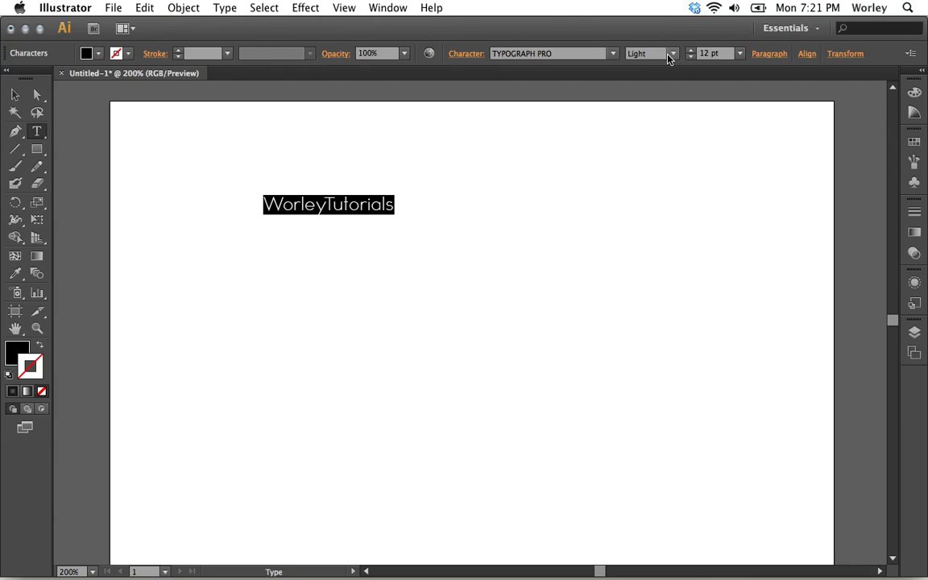
{"action": "left_click", "coordinate": [668, 55]}
{"action": "left_click", "coordinate": [663, 132]}
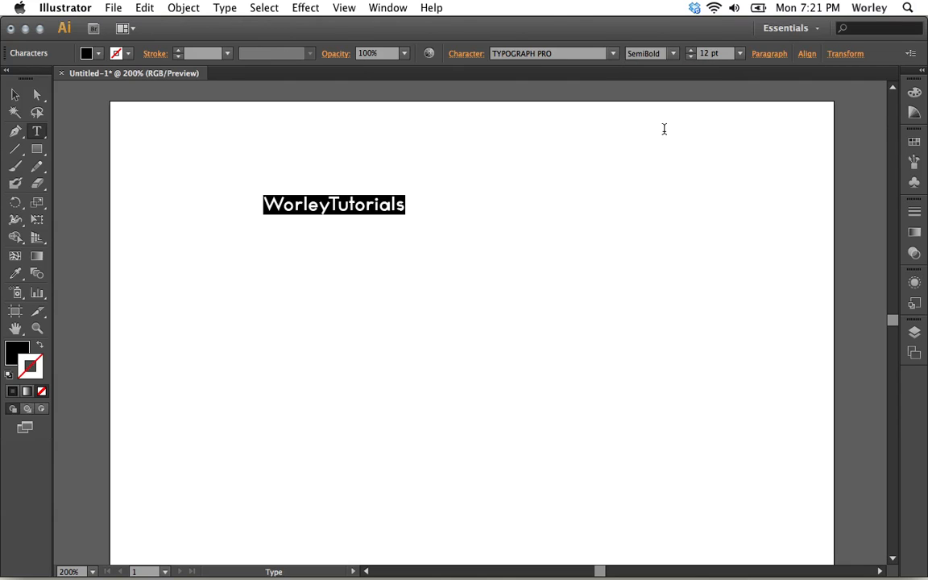
Examine the paragraph, align, transform and character settings available for the selected WorleyTutorials text
{"action": "left_click", "coordinate": [767, 54]}
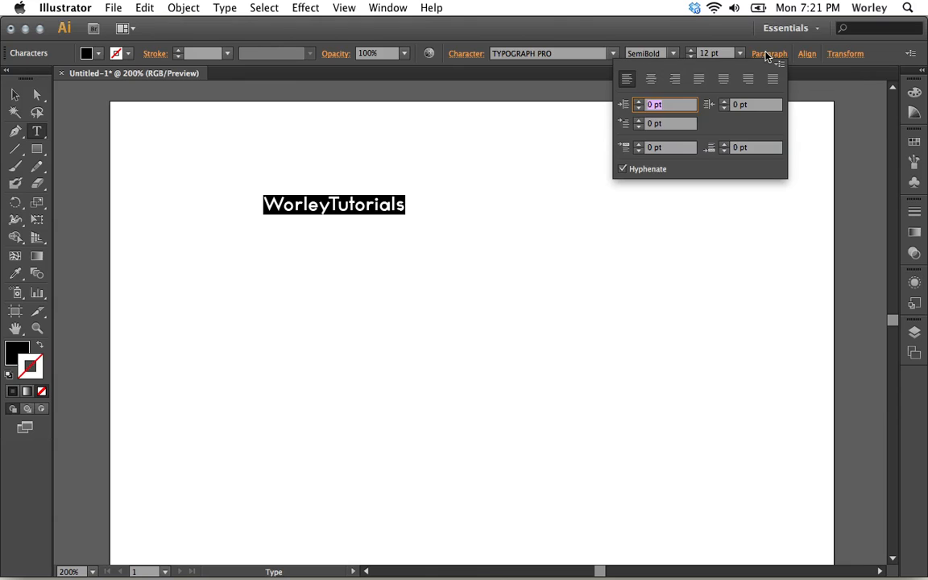
{"action": "left_click", "coordinate": [768, 57]}
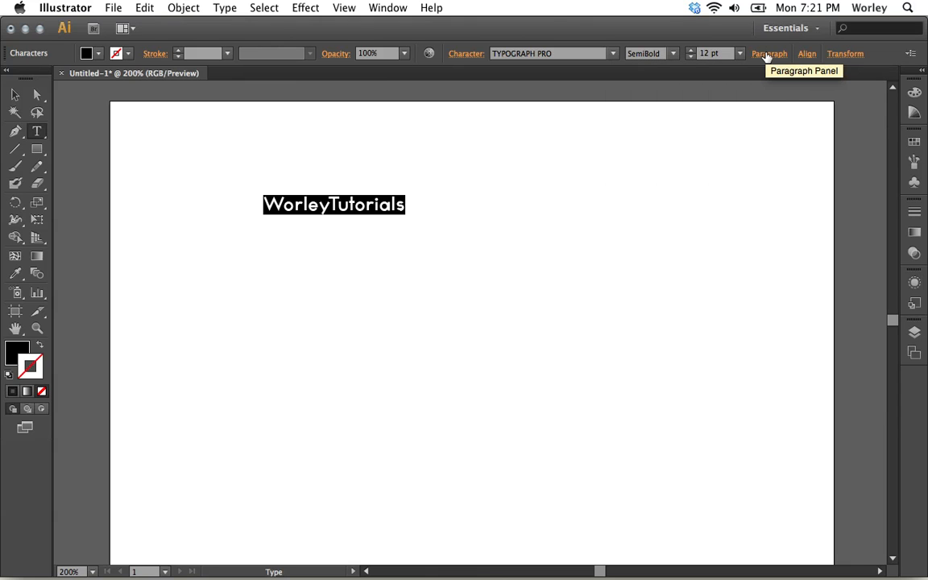
{"action": "left_click", "coordinate": [767, 55]}
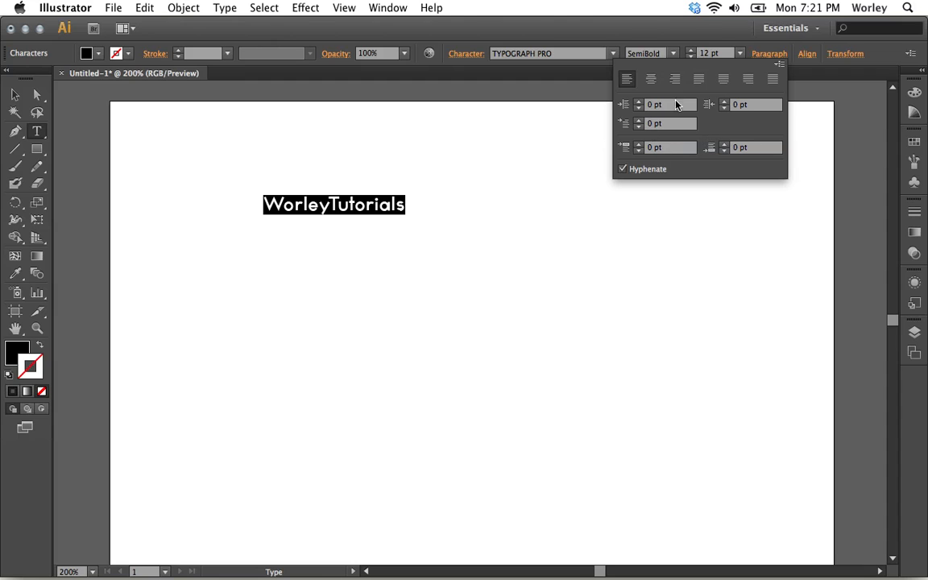
{"action": "left_click", "coordinate": [766, 56]}
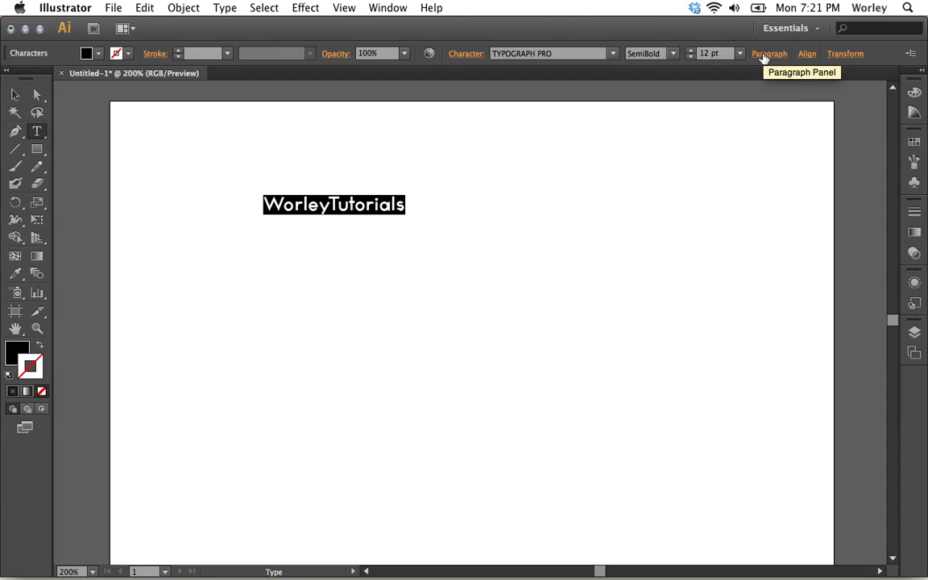
{"action": "left_click", "coordinate": [807, 56]}
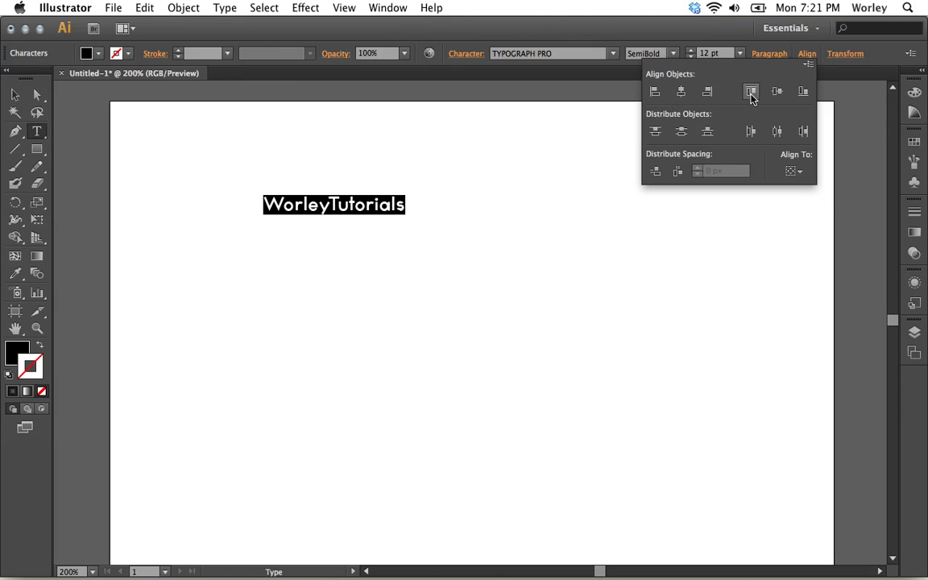
{"action": "left_click", "coordinate": [807, 57]}
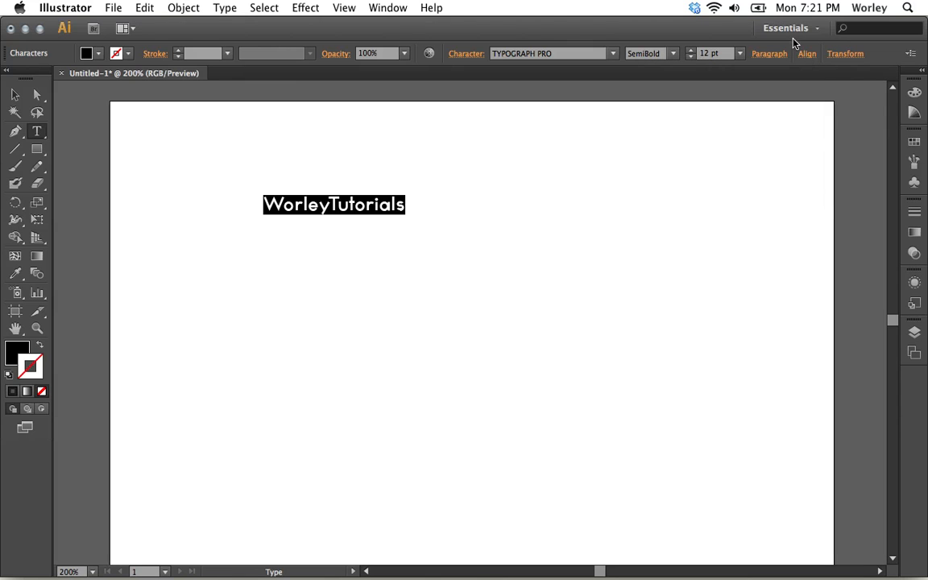
{"action": "left_click", "coordinate": [845, 56]}
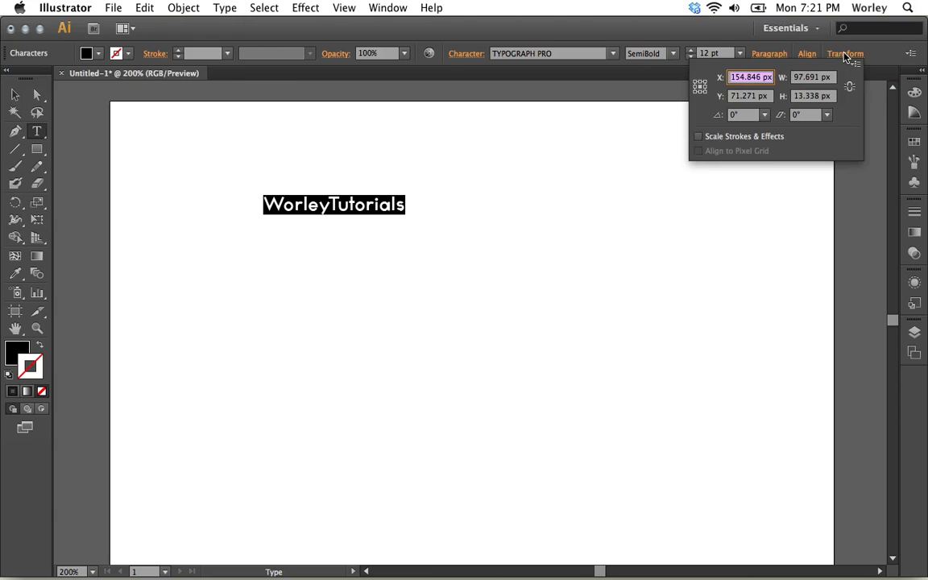
{"action": "left_click", "coordinate": [845, 54]}
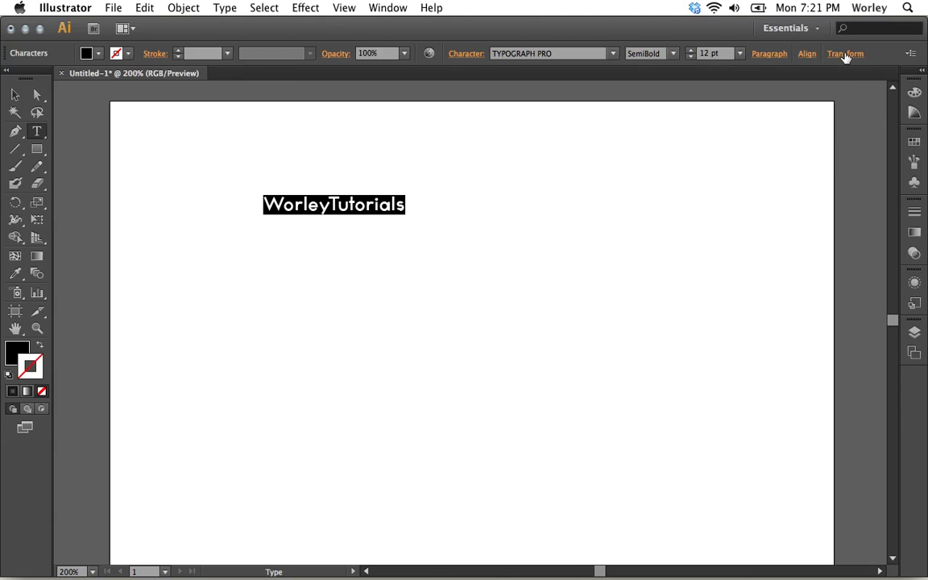
{"action": "left_click", "coordinate": [464, 54]}
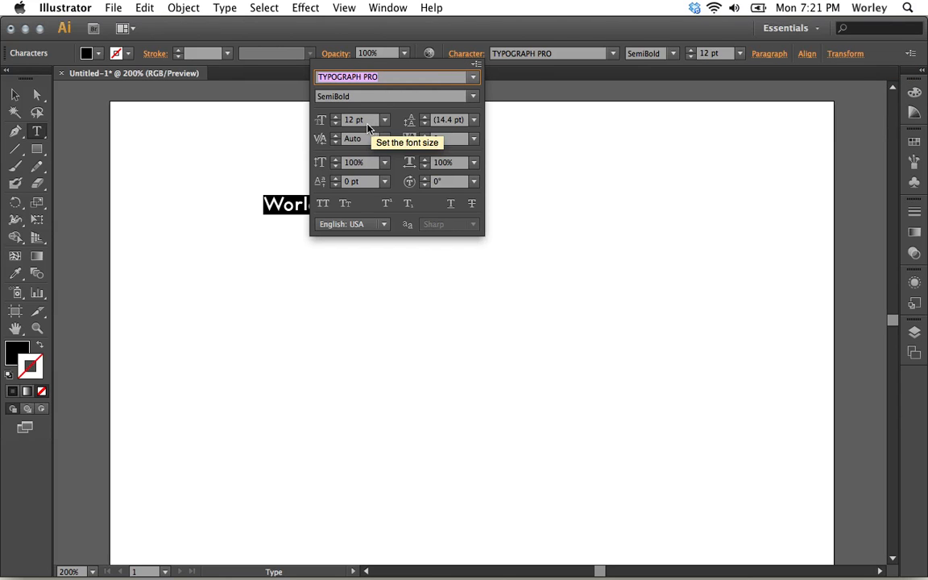
{"action": "left_click", "coordinate": [465, 55]}
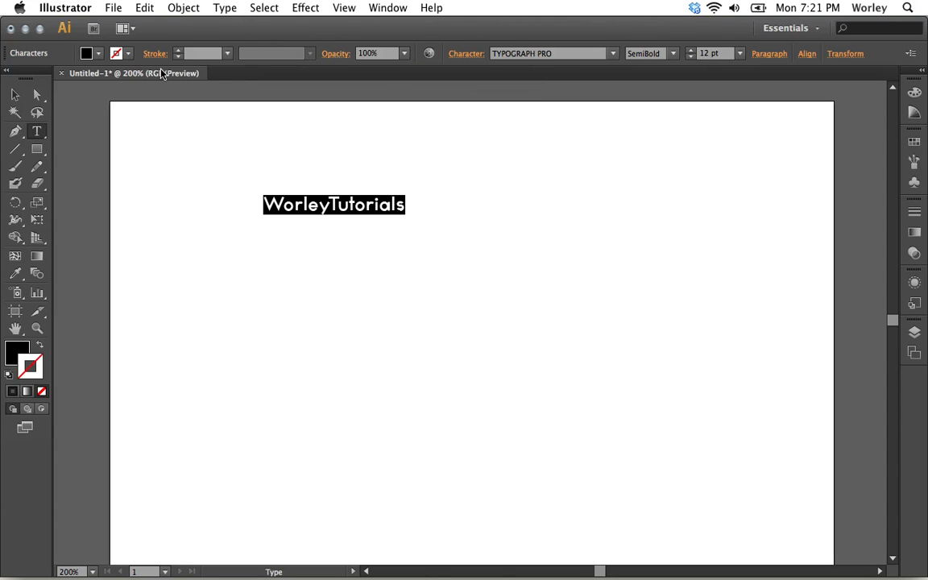
{"action": "left_click", "coordinate": [467, 56]}
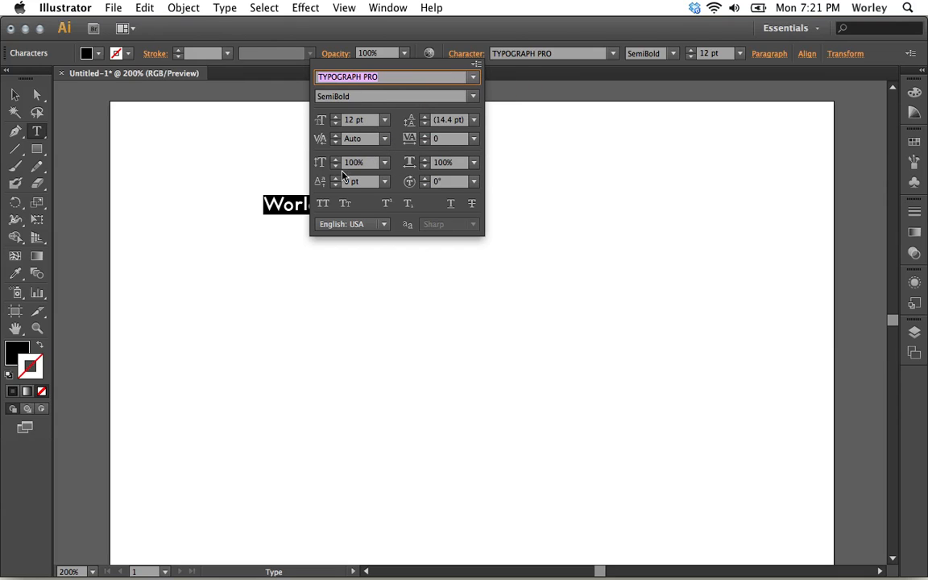
{"action": "left_click", "coordinate": [245, 237]}
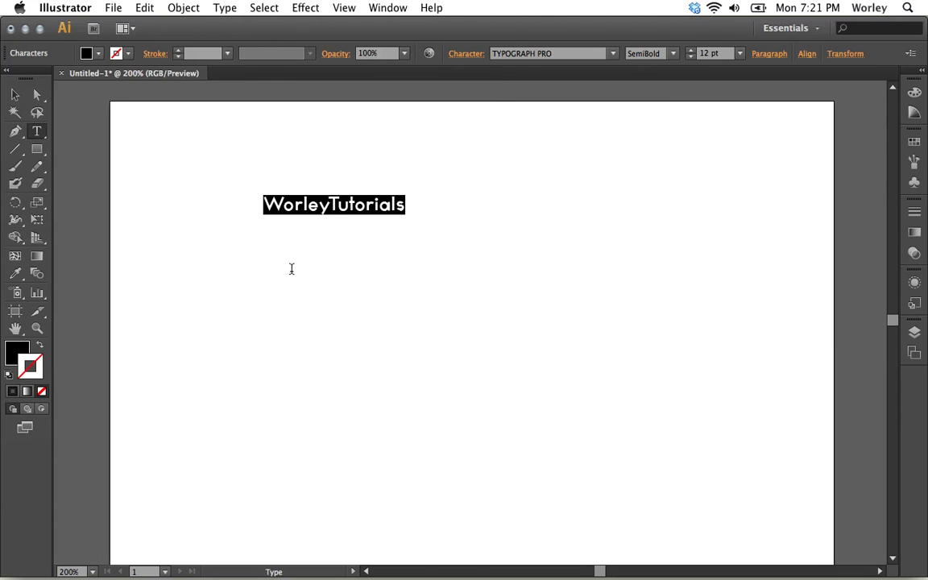
Increase the tracking of the selected WorleyTutorials text to 8, and tighten it to -100
{"action": "scroll", "coordinate": [290, 267], "scroll_direction": "right", "scroll_amount": 5}
{"action": "left_click", "coordinate": [457, 54]}
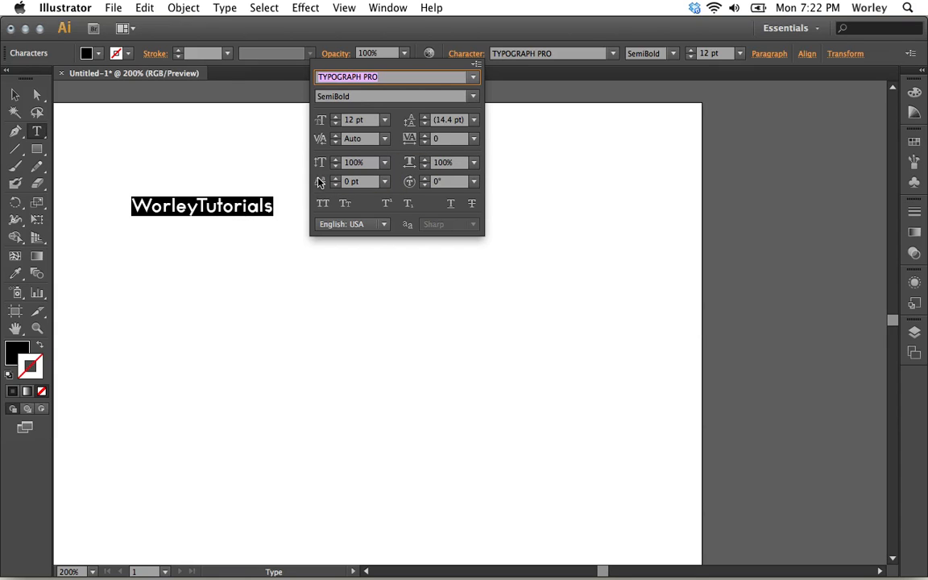
{"action": "left_click", "coordinate": [426, 136]}
{"action": "left_click", "coordinate": [426, 136]}
{"action": "left_click", "coordinate": [425, 136]}
{"action": "left_click", "coordinate": [424, 136]}
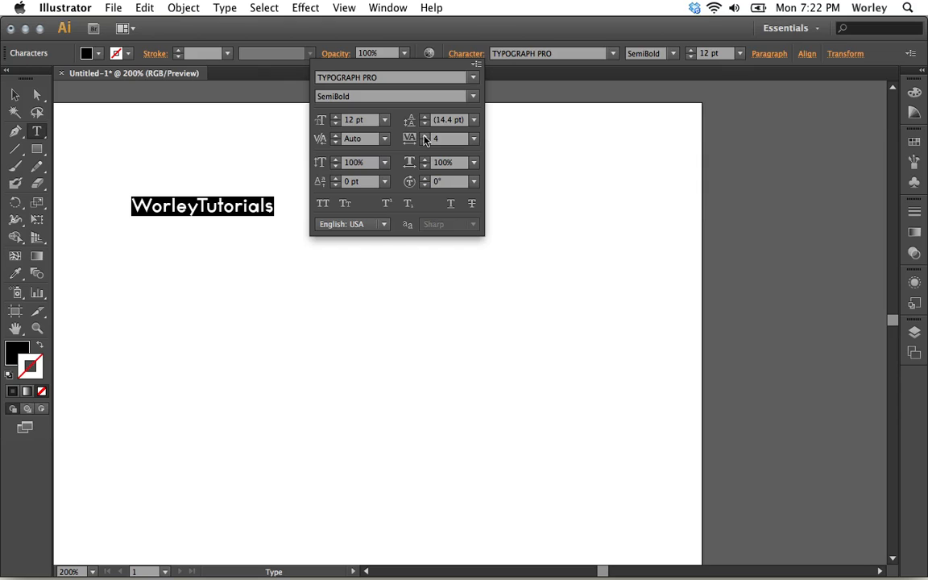
{"action": "left_click", "coordinate": [424, 136]}
{"action": "left_click", "coordinate": [424, 136]}
{"action": "left_click", "coordinate": [425, 137]}
{"action": "left_click", "coordinate": [425, 136]}
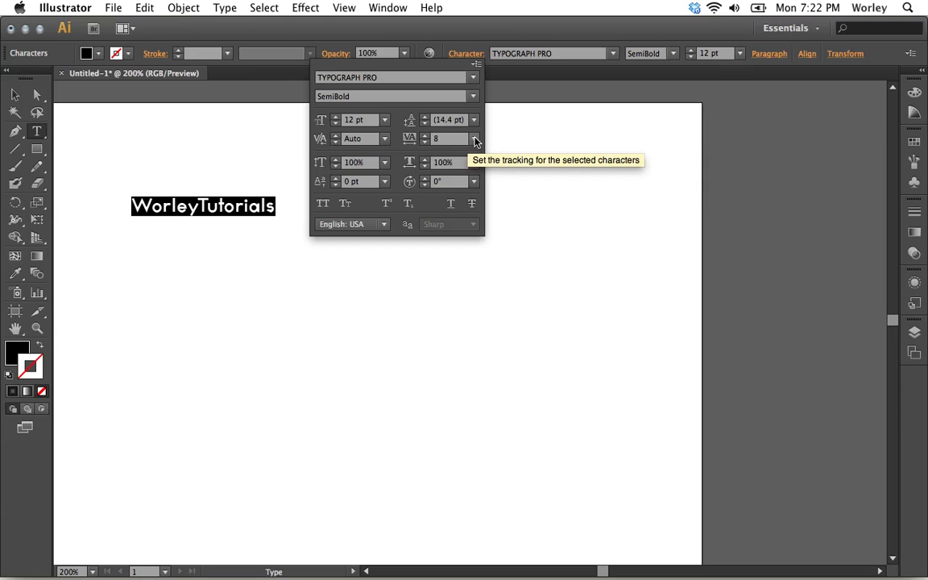
{"action": "left_click", "coordinate": [474, 139]}
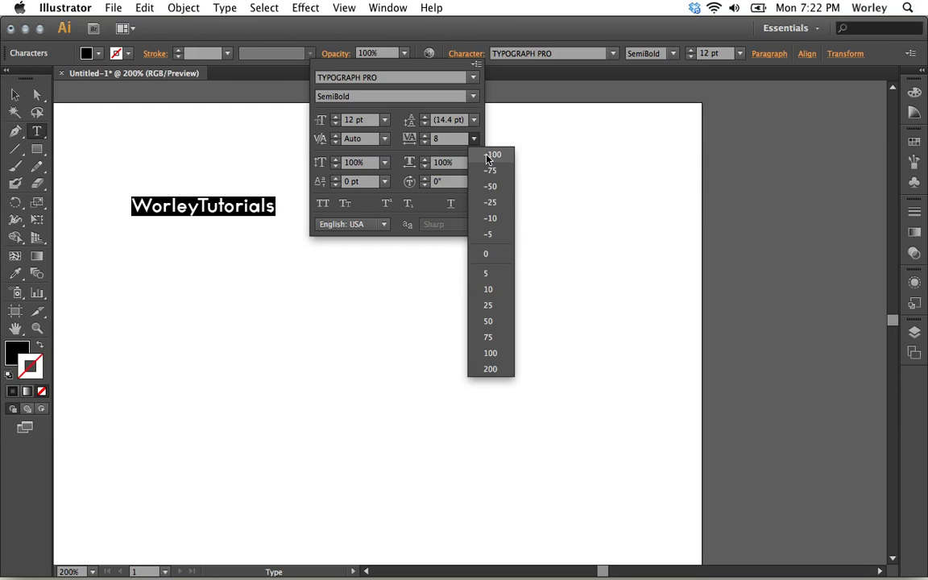
{"action": "left_click", "coordinate": [490, 154]}
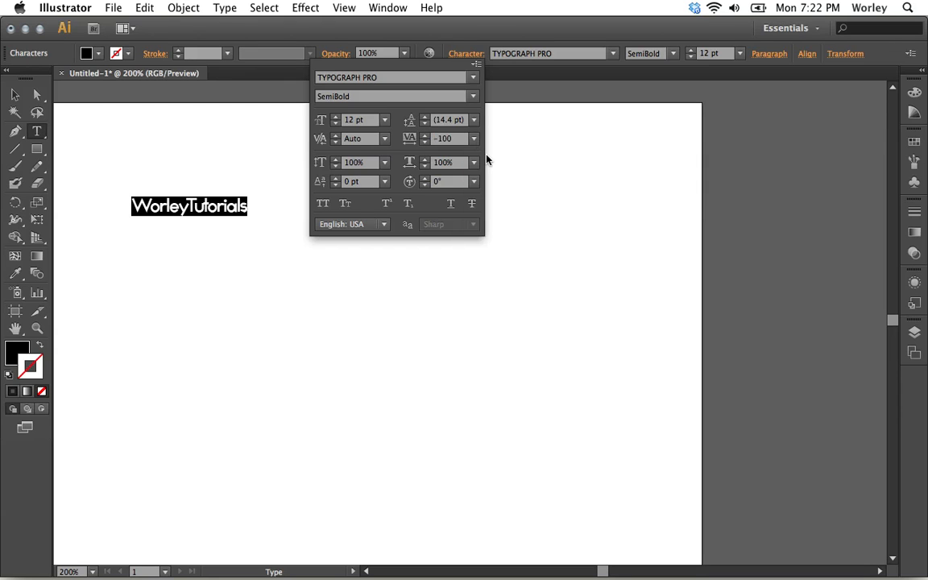
Try a space between Worley and Tutorials in the text, and remove it again
{"action": "left_click", "coordinate": [178, 226]}
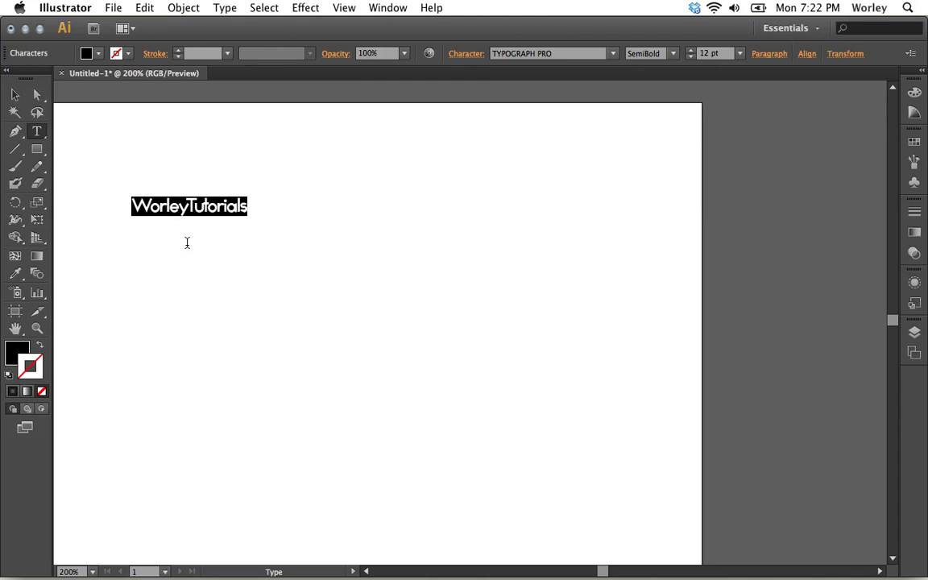
{"action": "key", "text": "super+equal"}
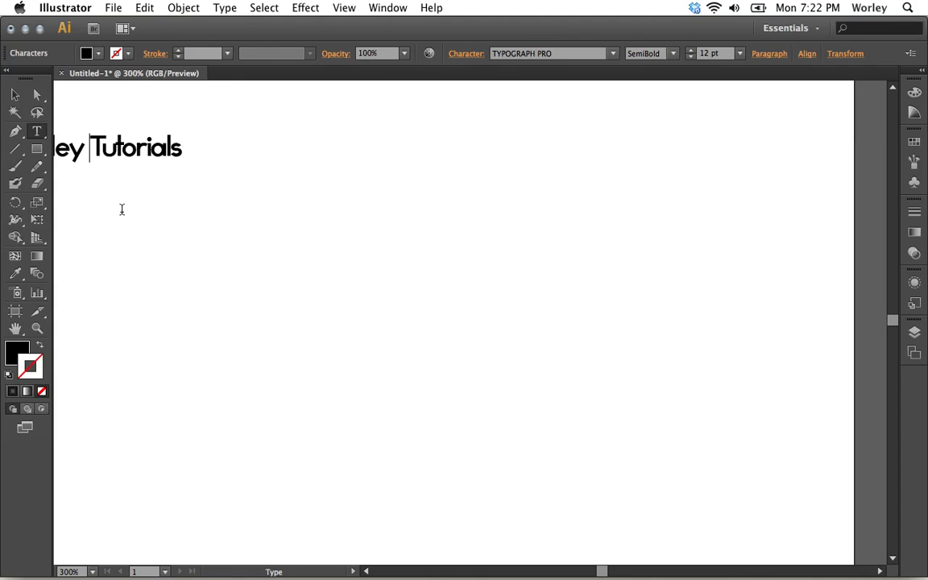
{"action": "left_click_drag", "start_coordinate": [122, 210], "coordinate": [198, 256]}
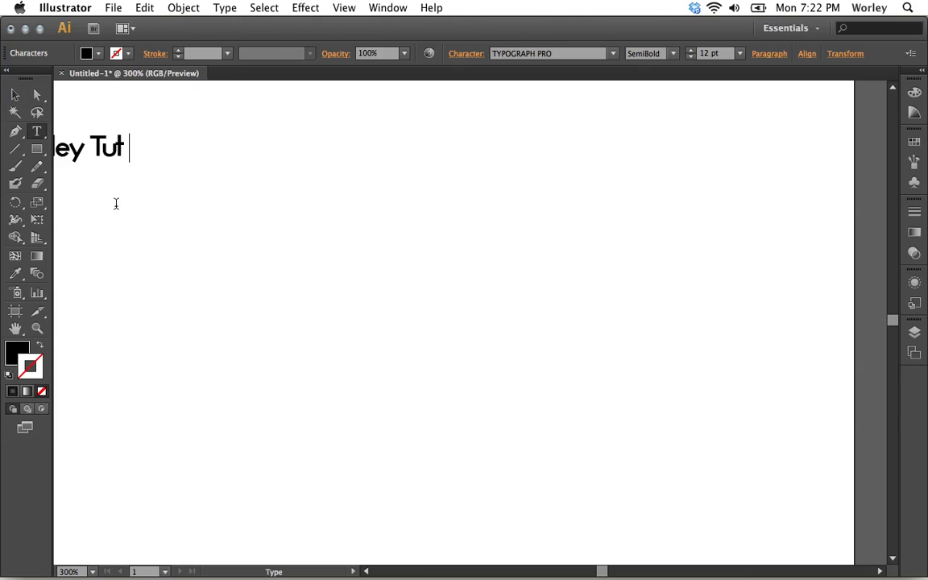
{"action": "scroll", "coordinate": [116, 200], "scroll_direction": "left", "scroll_amount": 5}
{"action": "scroll", "coordinate": [116, 201], "scroll_direction": "up", "scroll_amount": 1}
{"action": "key", "text": "super+z"}
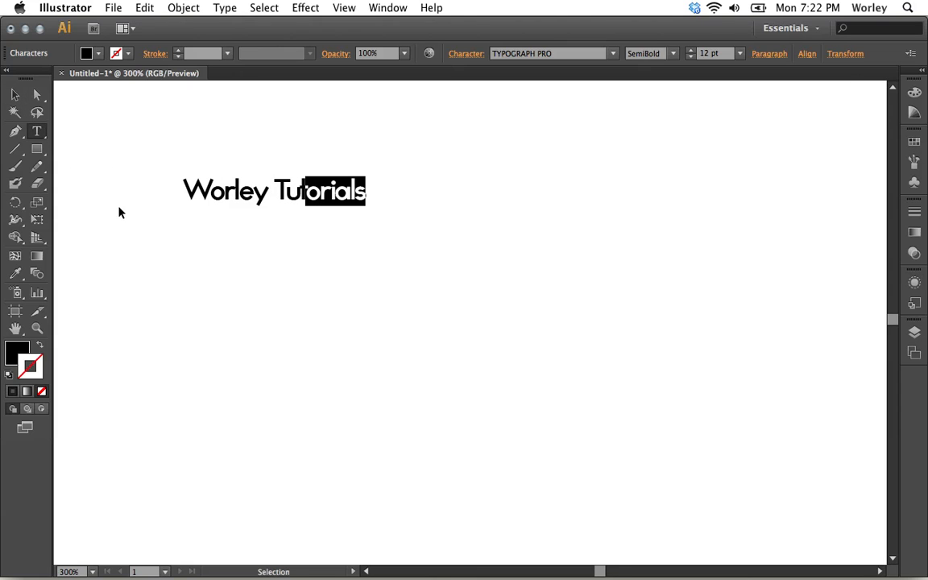
{"action": "left_click", "coordinate": [275, 190]}
{"action": "key", "text": "BackSpace"}
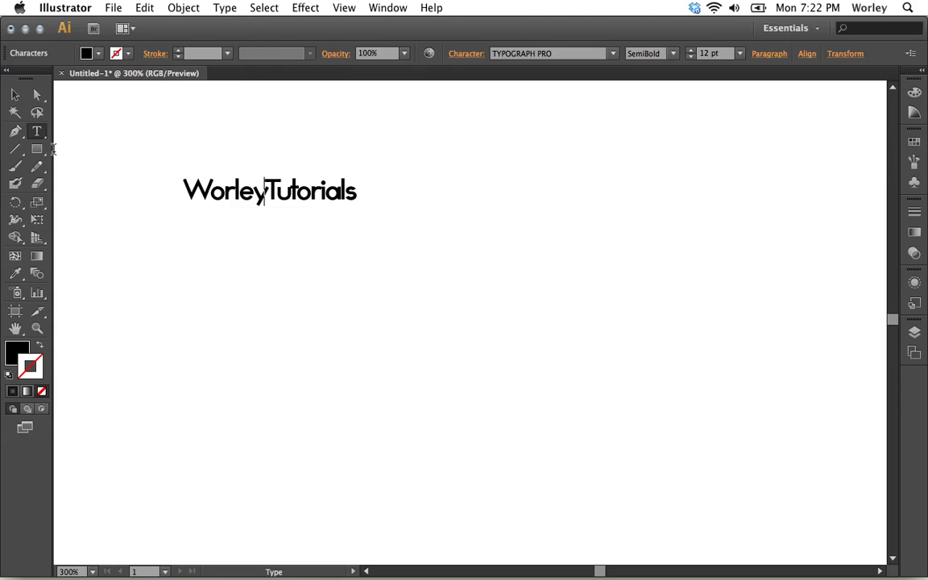
Select the whole word WorleyTutorials and tighten its tracking to -111
{"action": "left_click", "coordinate": [16, 96]}
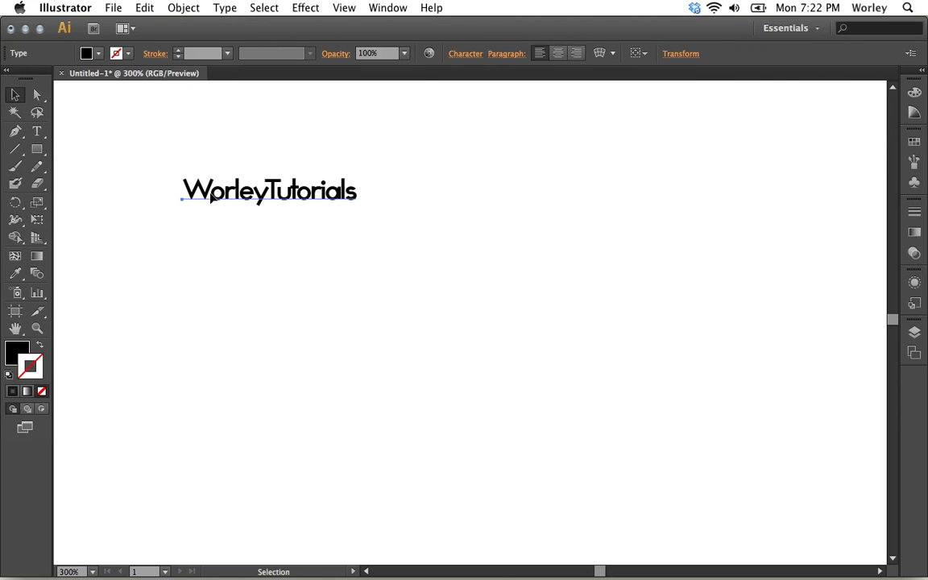
{"action": "left_click", "coordinate": [39, 131]}
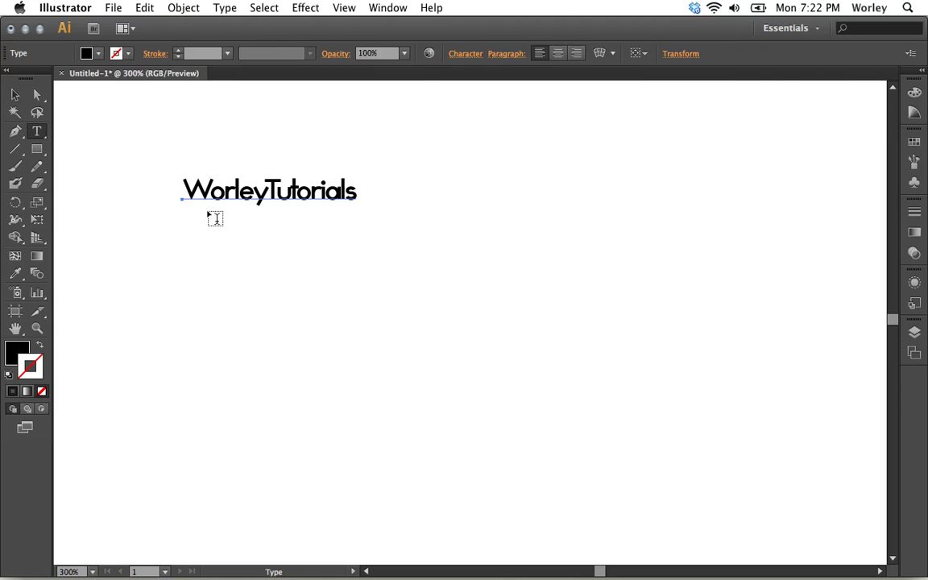
{"action": "double_click", "coordinate": [211, 185]}
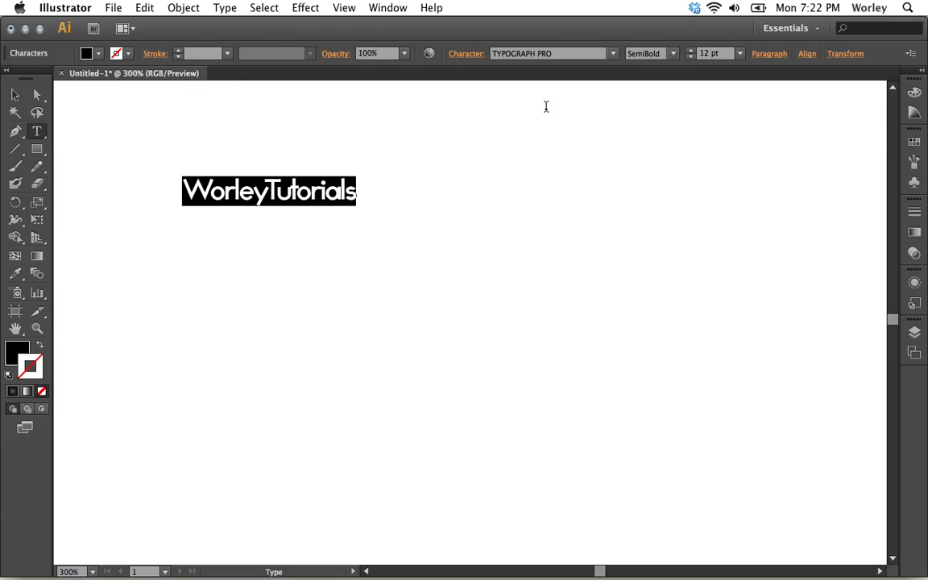
{"action": "left_click", "coordinate": [467, 53]}
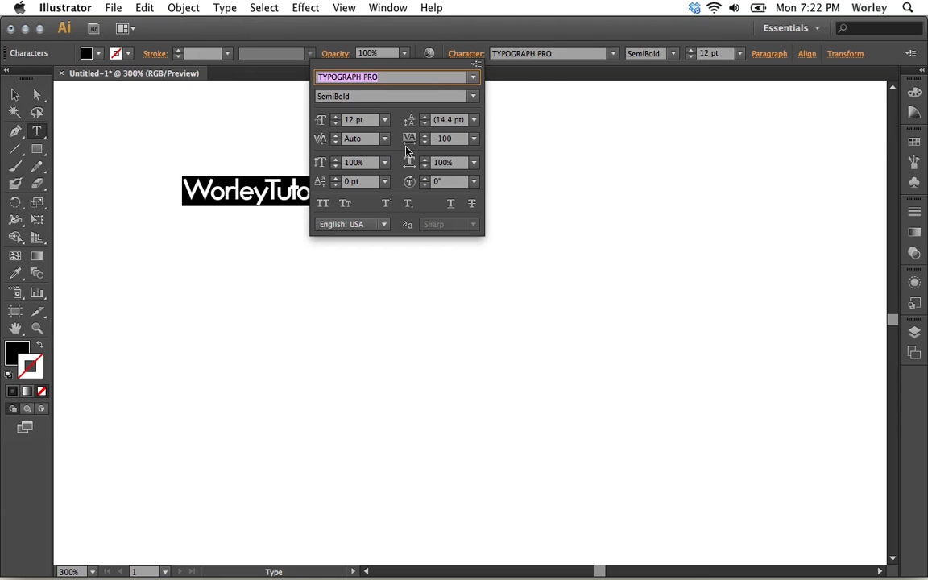
{"action": "left_click", "coordinate": [425, 142]}
{"action": "left_click", "coordinate": [425, 142]}
{"action": "left_click", "coordinate": [425, 142]}
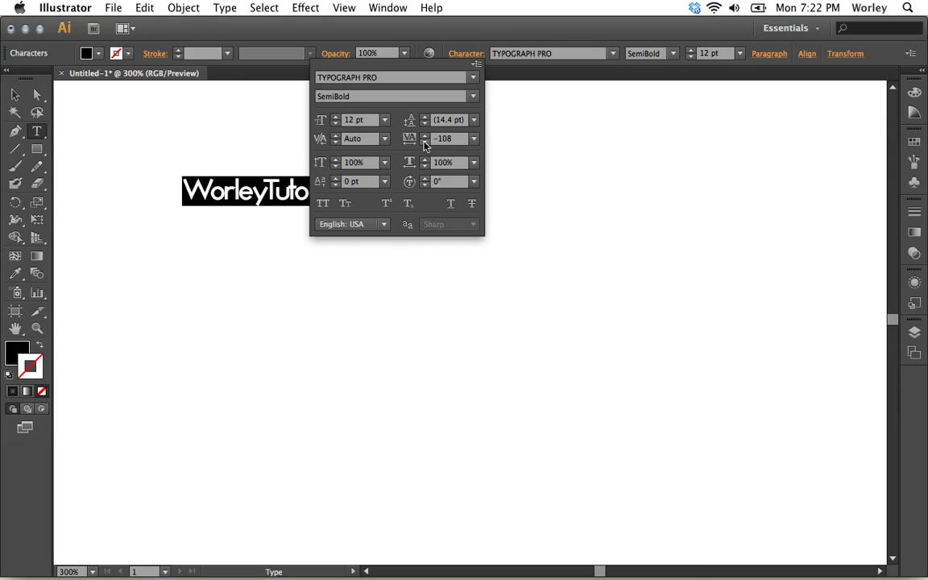
{"action": "left_click", "coordinate": [425, 142]}
{"action": "left_click", "coordinate": [425, 142]}
{"action": "left_click", "coordinate": [425, 142]}
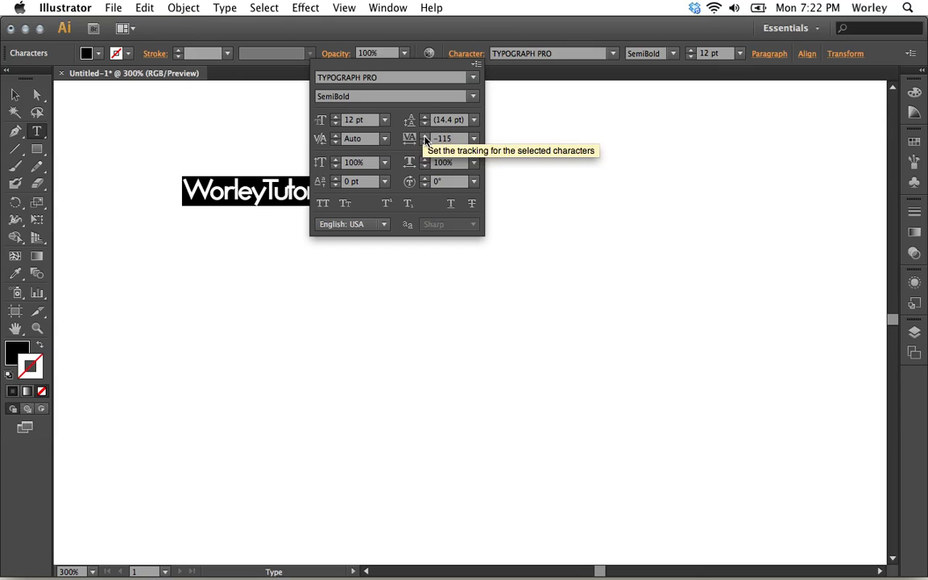
{"action": "left_click", "coordinate": [425, 136]}
Widen the tracking of the selected WorleyTutorials text to 200
{"action": "left_click", "coordinate": [473, 140]}
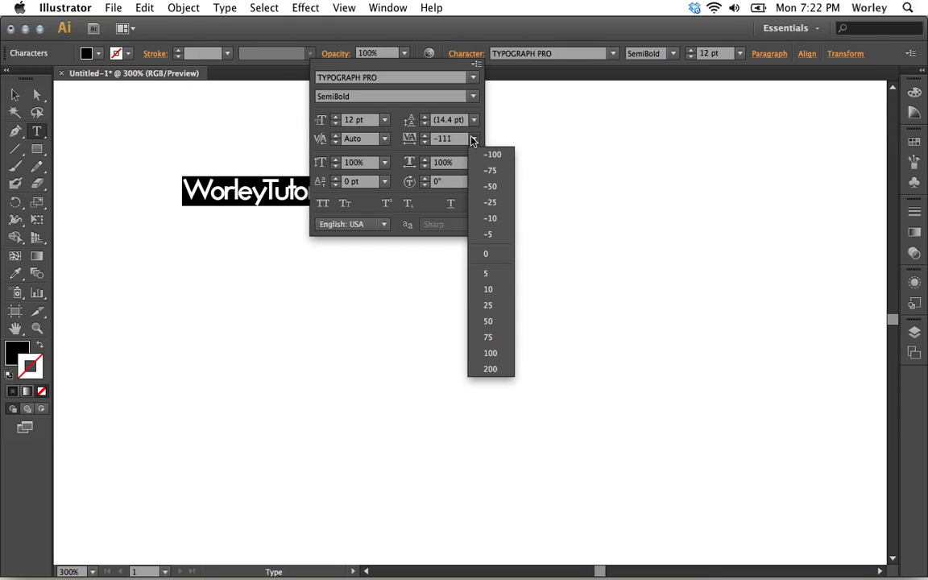
{"action": "left_click", "coordinate": [481, 370]}
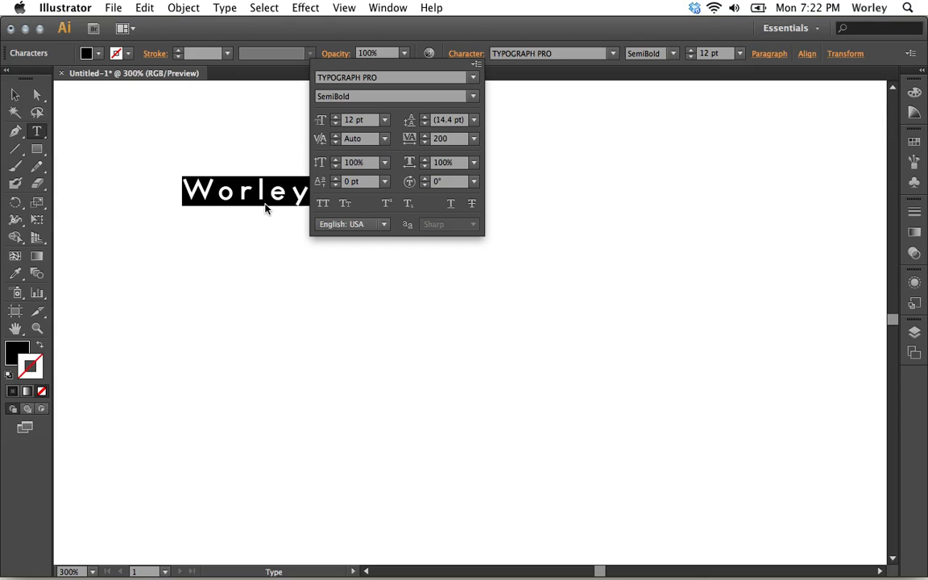
{"action": "left_click", "coordinate": [305, 250]}
{"action": "scroll", "coordinate": [304, 250], "scroll_direction": "right", "scroll_amount": 4}
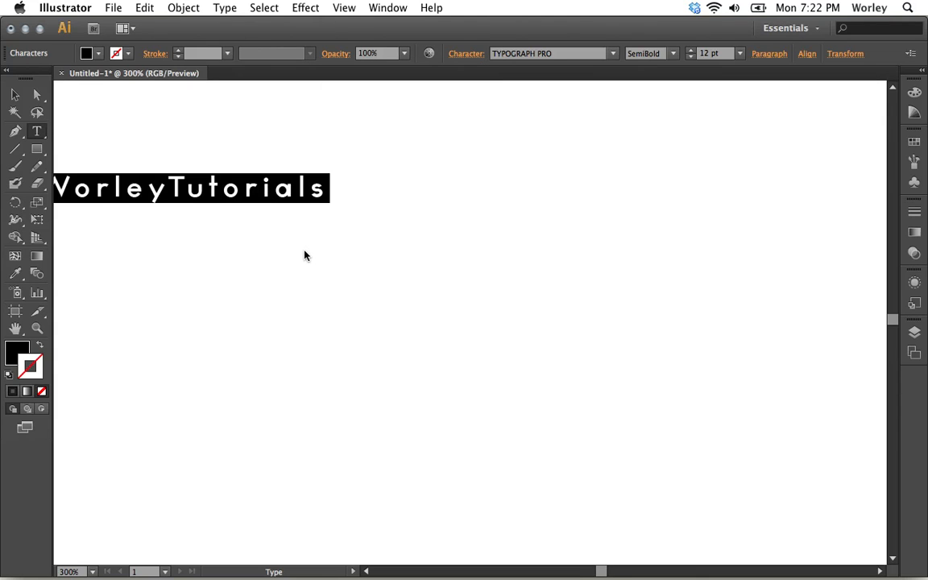
{"action": "scroll", "coordinate": [304, 255], "scroll_direction": "left", "scroll_amount": 2}
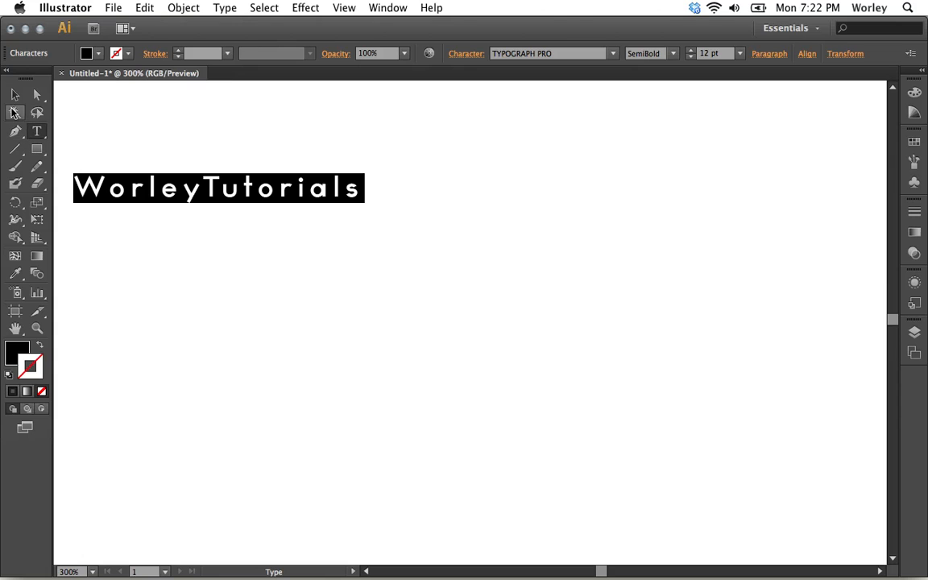
Set the text's leading to 13 pt and break it so that Tutorials starts a second line
{"action": "left_click", "coordinate": [468, 54]}
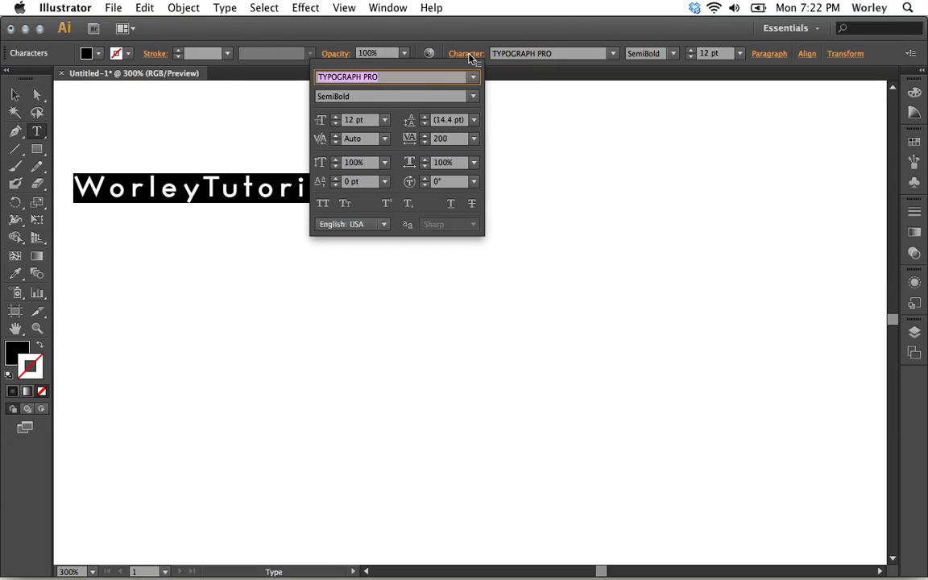
{"action": "left_click", "coordinate": [424, 125]}
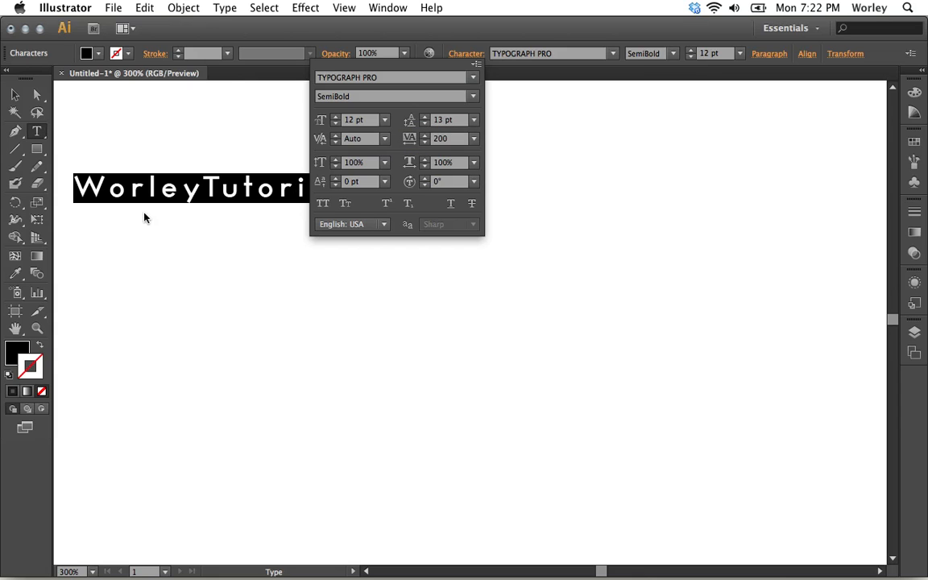
{"action": "key", "text": "Escape"}
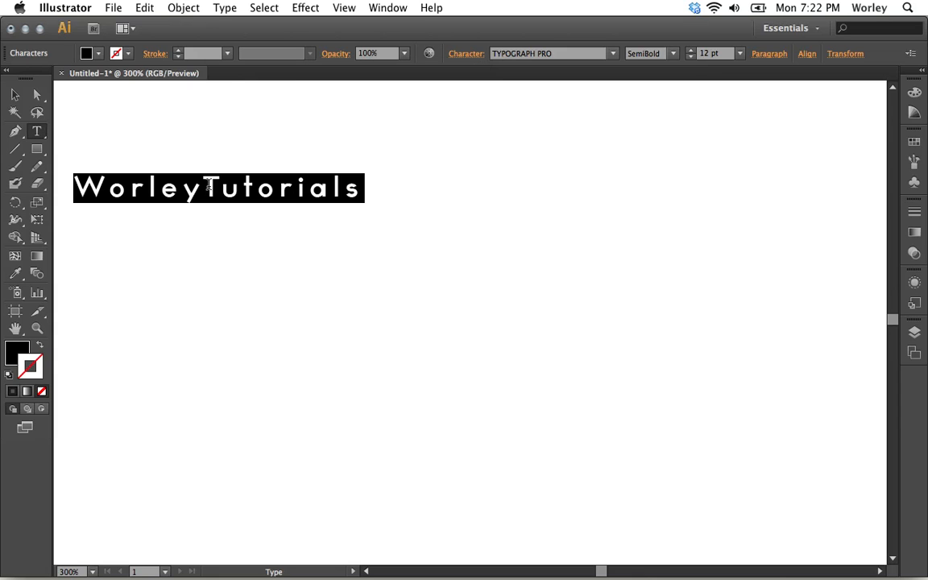
{"action": "left_click", "coordinate": [205, 189]}
{"action": "key", "text": "Return"}
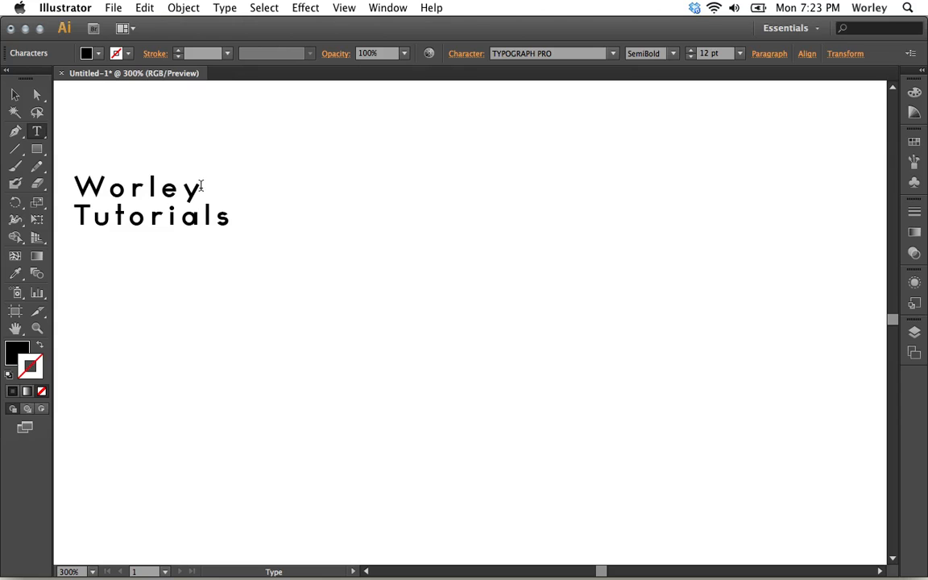
Select both text lines and reduce their leading to 0.1 pt
{"action": "left_click_drag", "start_coordinate": [232, 215], "coordinate": [71, 170]}
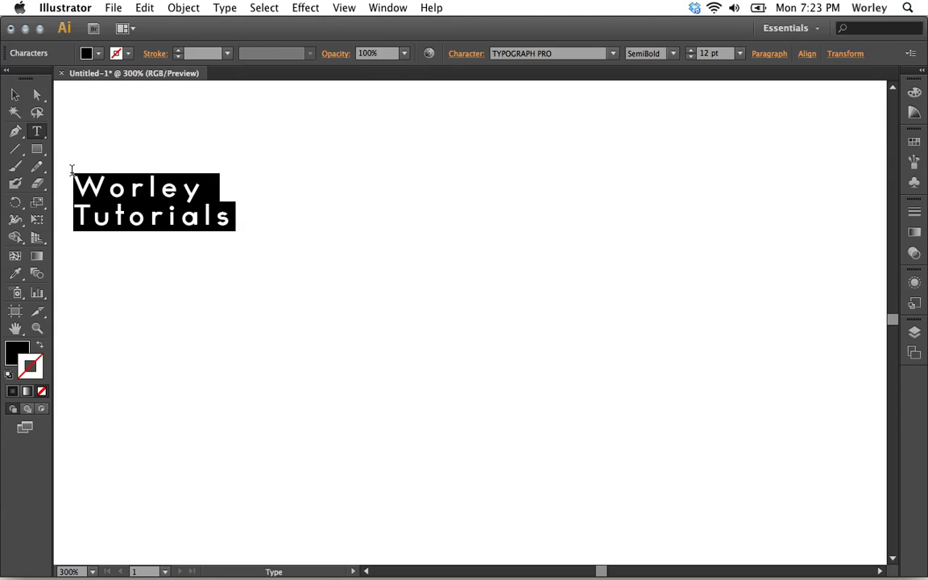
{"action": "left_click", "coordinate": [461, 54]}
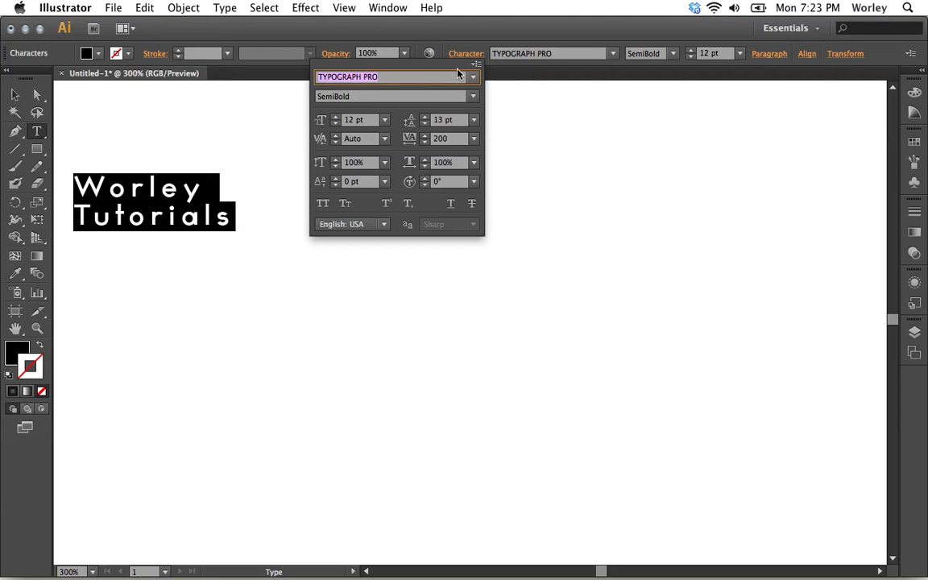
{"action": "left_click", "coordinate": [424, 124]}
{"action": "left_click", "coordinate": [424, 124]}
{"action": "left_click", "coordinate": [425, 124]}
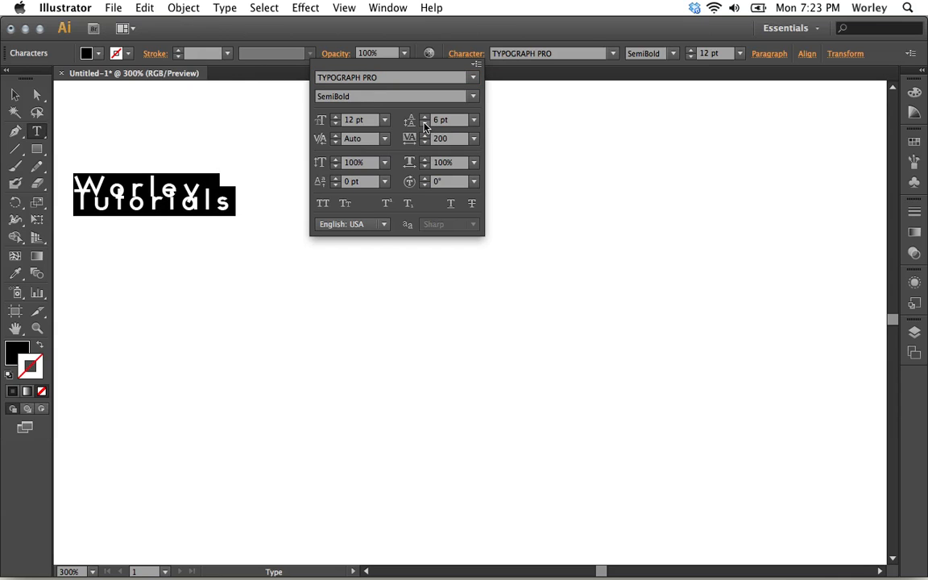
{"action": "left_click", "coordinate": [424, 124]}
{"action": "left_click", "coordinate": [425, 124]}
{"action": "left_click", "coordinate": [424, 124]}
{"action": "left_click", "coordinate": [425, 124]}
{"action": "left_click", "coordinate": [425, 124]}
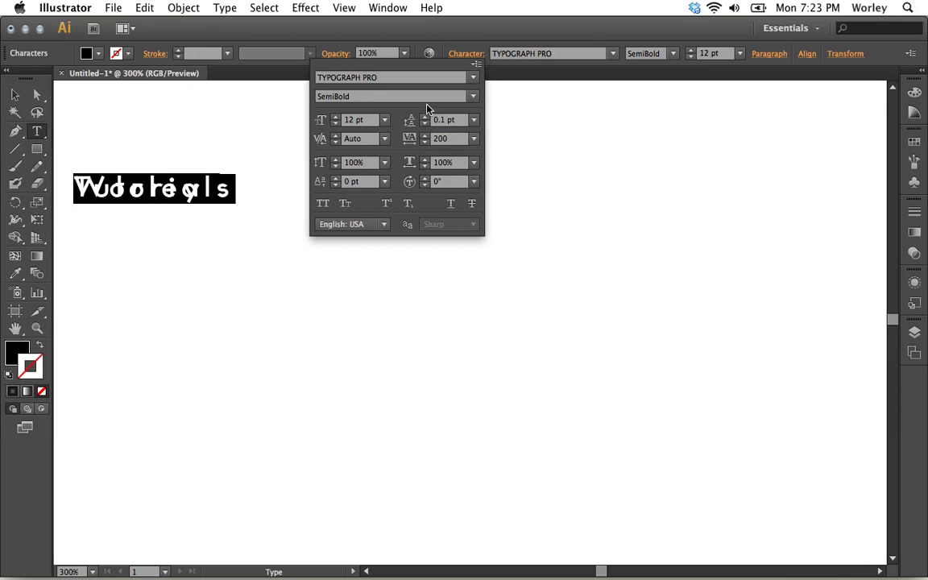
Set the leading of the two selected text lines to 12 pt
{"action": "left_click", "coordinate": [425, 117]}
{"action": "left_click", "coordinate": [425, 118]}
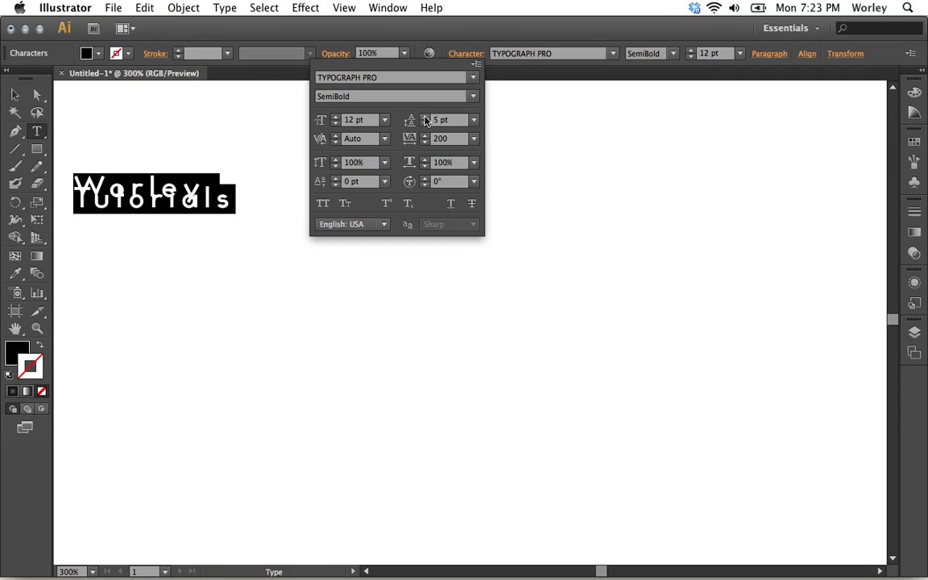
{"action": "left_click", "coordinate": [424, 117]}
{"action": "left_click", "coordinate": [425, 117]}
{"action": "left_click", "coordinate": [424, 117]}
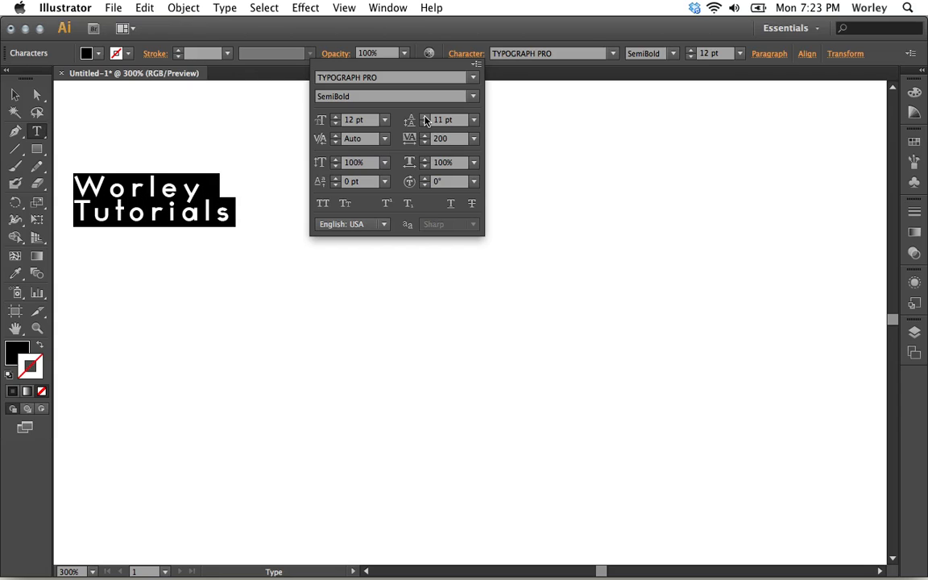
{"action": "left_click", "coordinate": [424, 118]}
{"action": "left_click", "coordinate": [77, 209]}
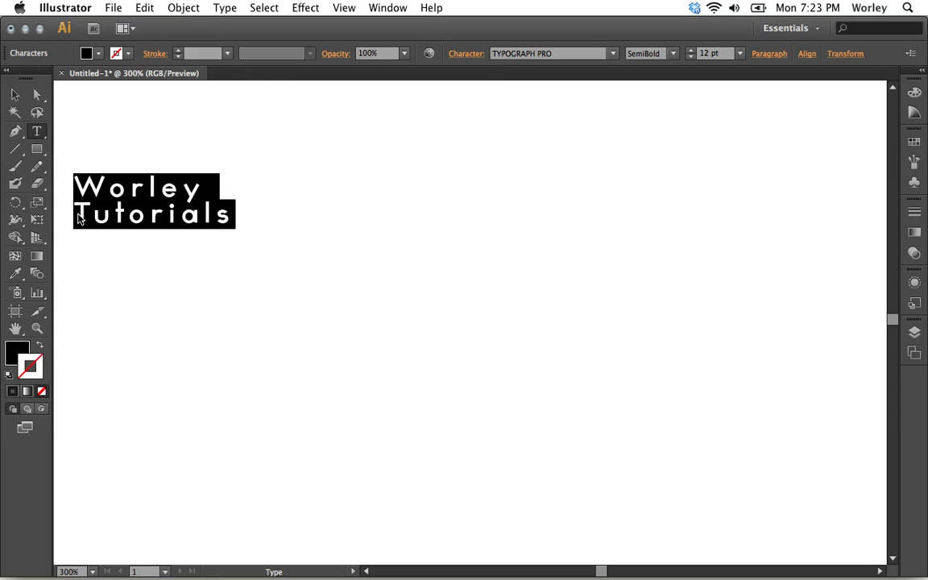
Join Worley and Tutorials back onto one line, and set the whole word's tracking to 0
{"action": "left_click", "coordinate": [75, 213]}
{"action": "key", "text": "BackSpace"}
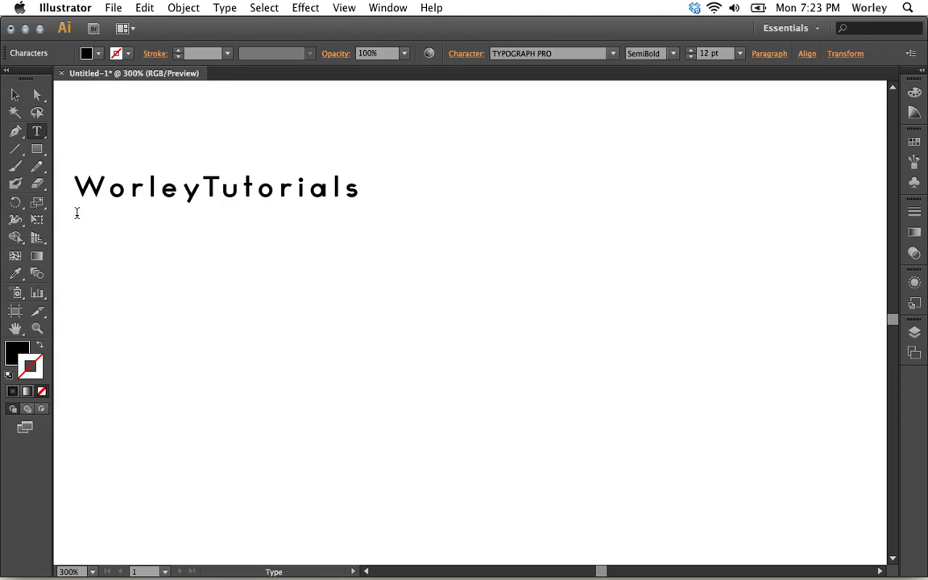
{"action": "double_click", "coordinate": [197, 189]}
{"action": "left_click", "coordinate": [474, 56]}
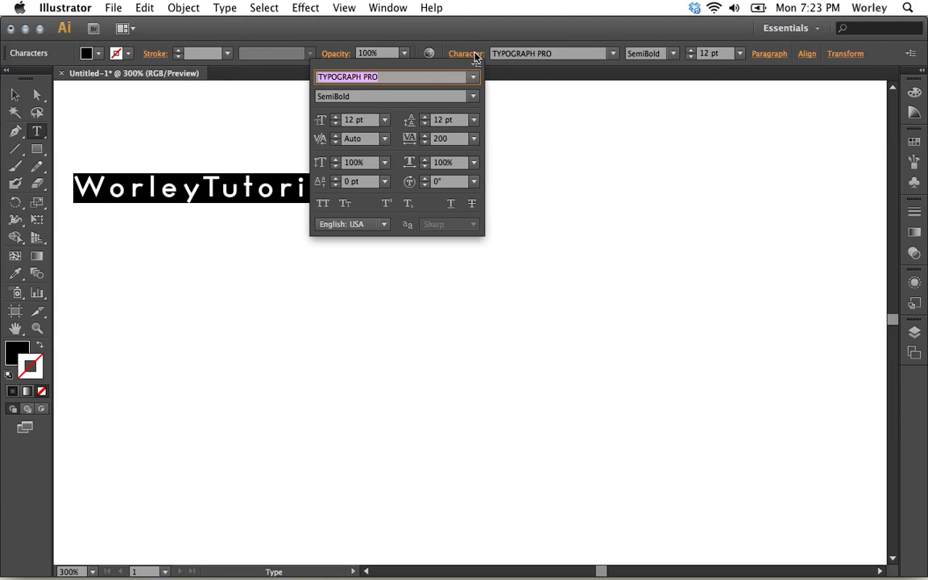
{"action": "left_click", "coordinate": [474, 139]}
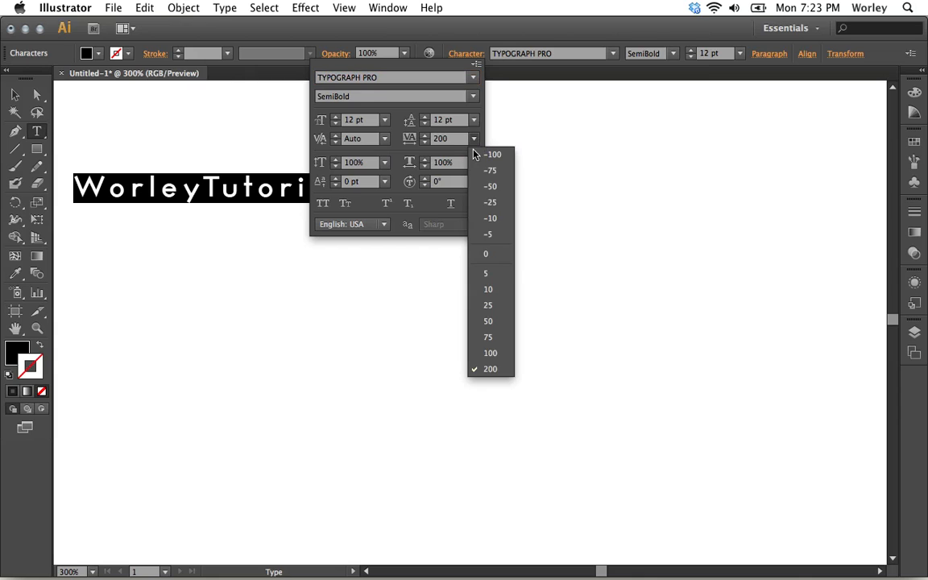
{"action": "left_click", "coordinate": [485, 254]}
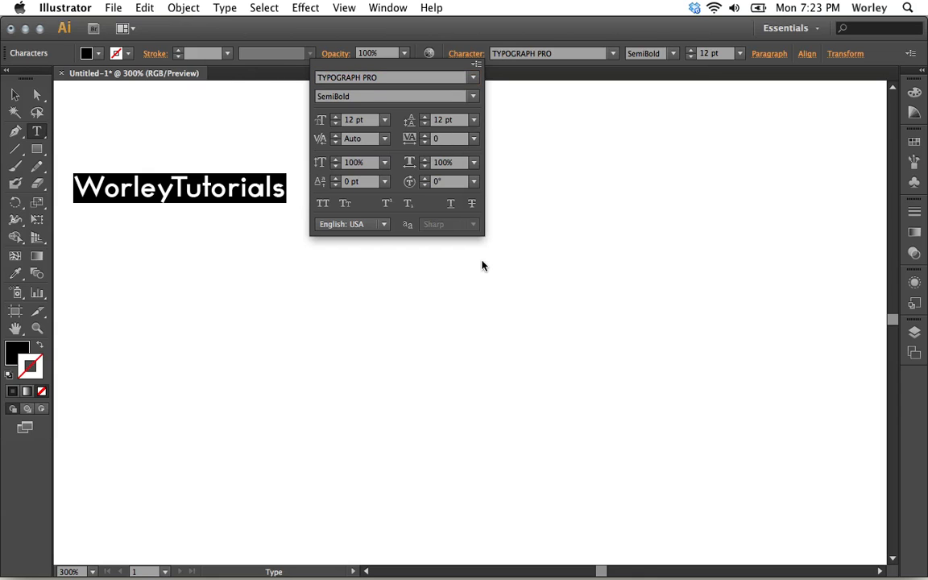
{"action": "left_click", "coordinate": [468, 55]}
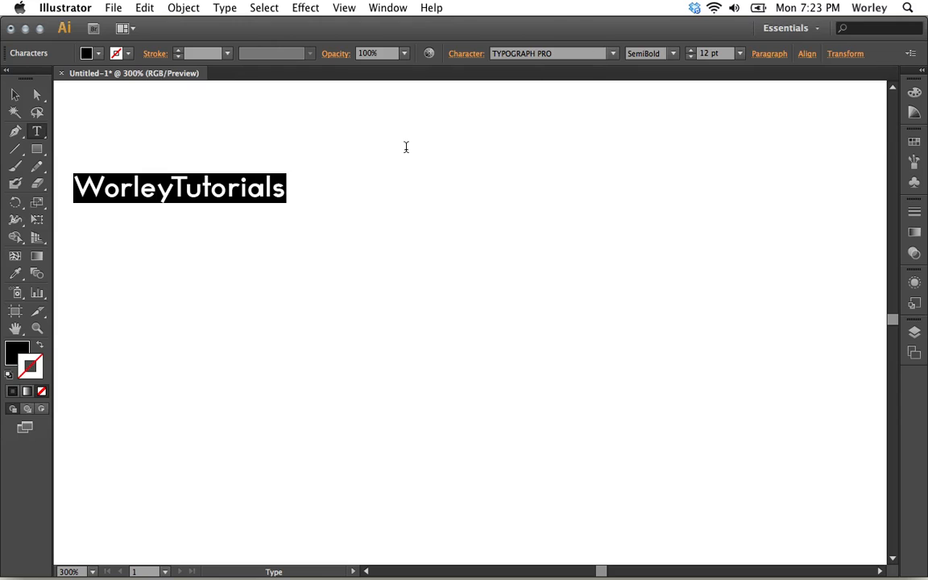
Delete the selected WorleyTutorials text, and undo the deletion
{"action": "key", "text": "BackSpace"}
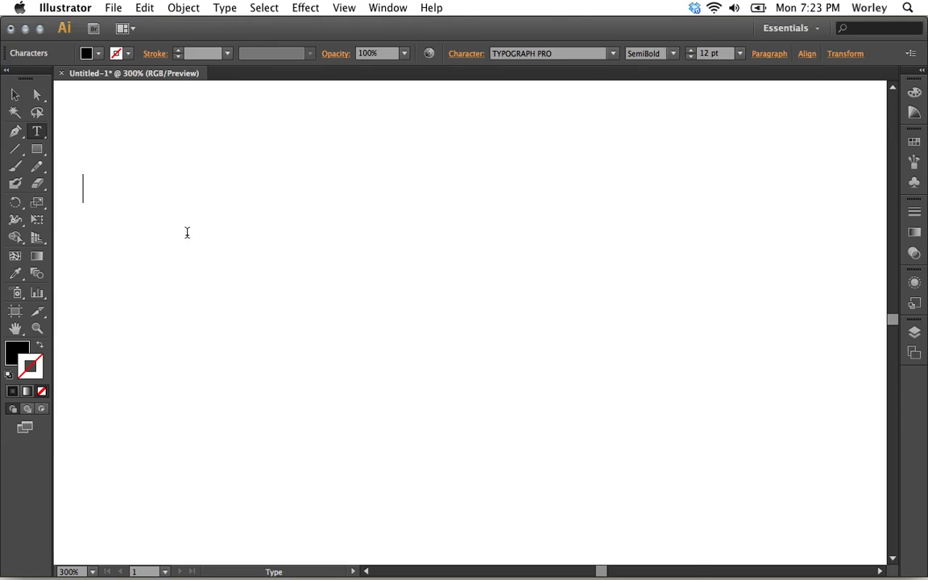
{"action": "key", "text": "super+z"}
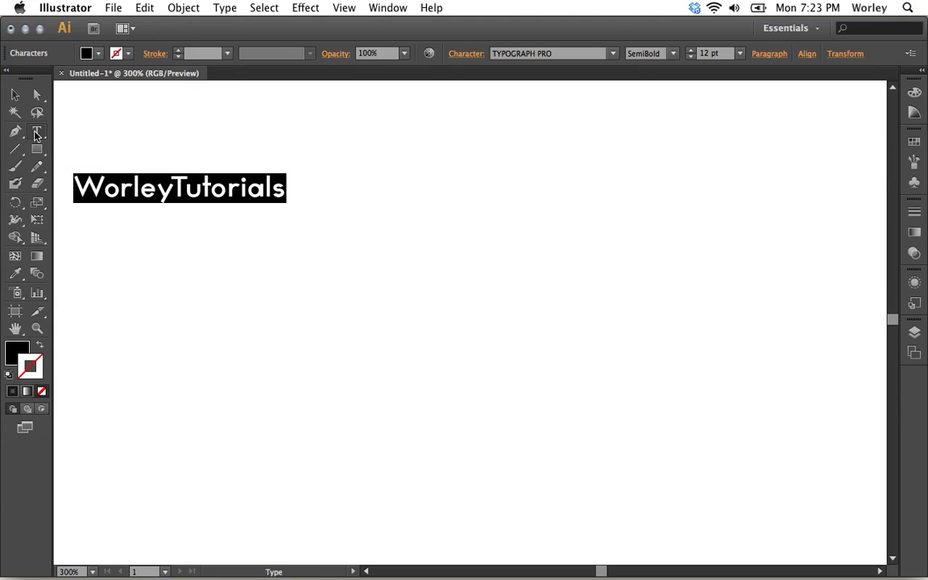
Create a rectangular text area below WorleyTutorials, fill it with four lines of filler text, and deselect it
{"action": "left_click", "coordinate": [14, 95]}
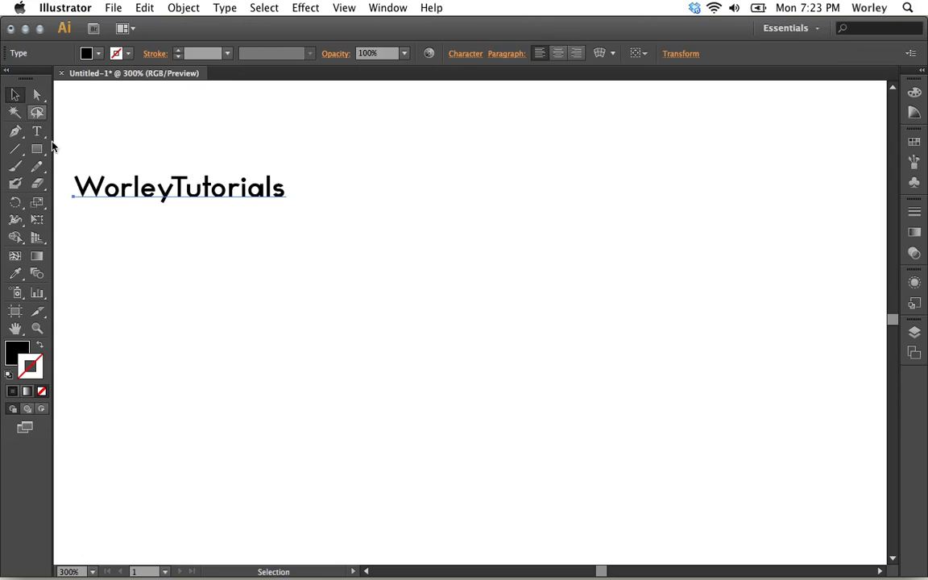
{"action": "key", "text": "t"}
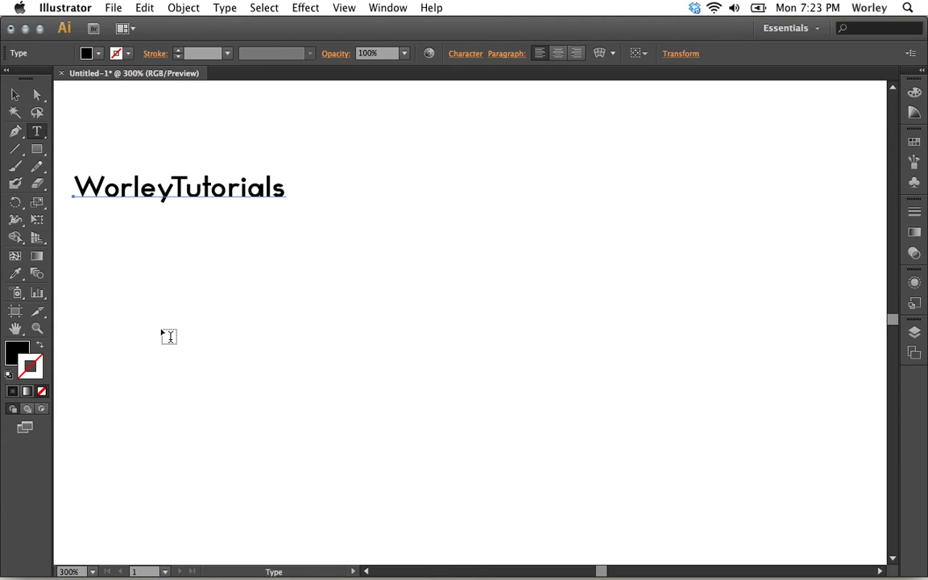
{"action": "left_click_drag", "start_coordinate": [162, 325], "coordinate": [385, 431]}
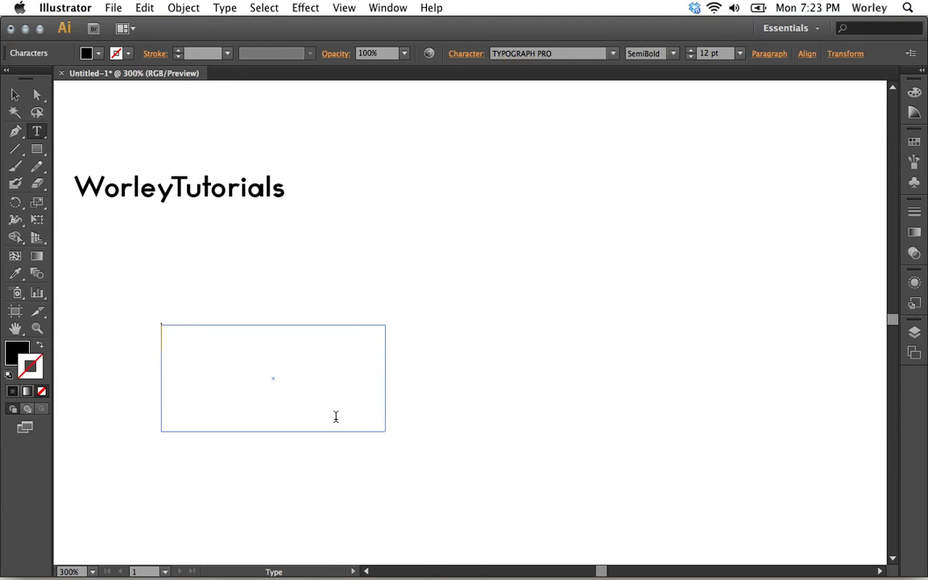
{"action": "type", "text": "lkclkmaslckmaslckmas"}
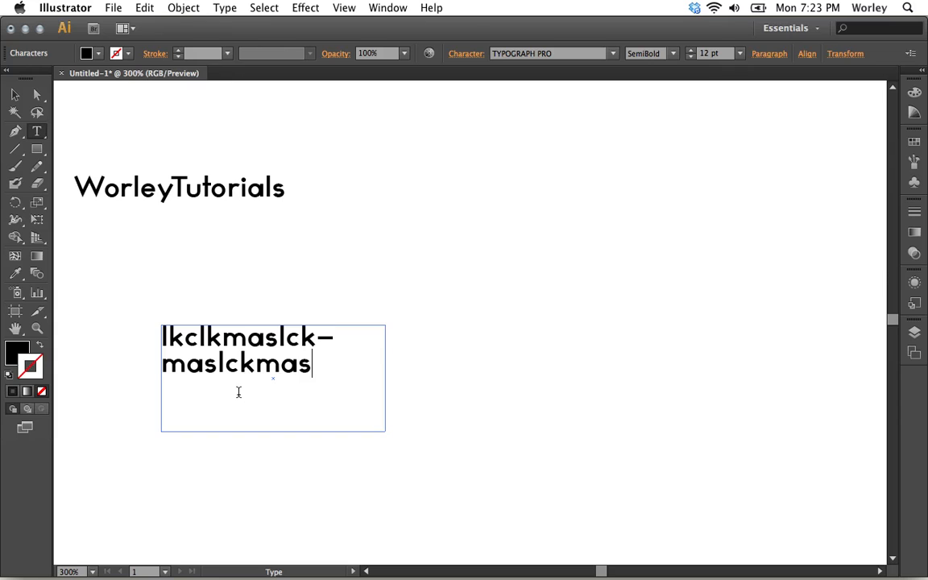
{"action": "type", "text": "lasclkamsclkmasclkmasclkmasck"}
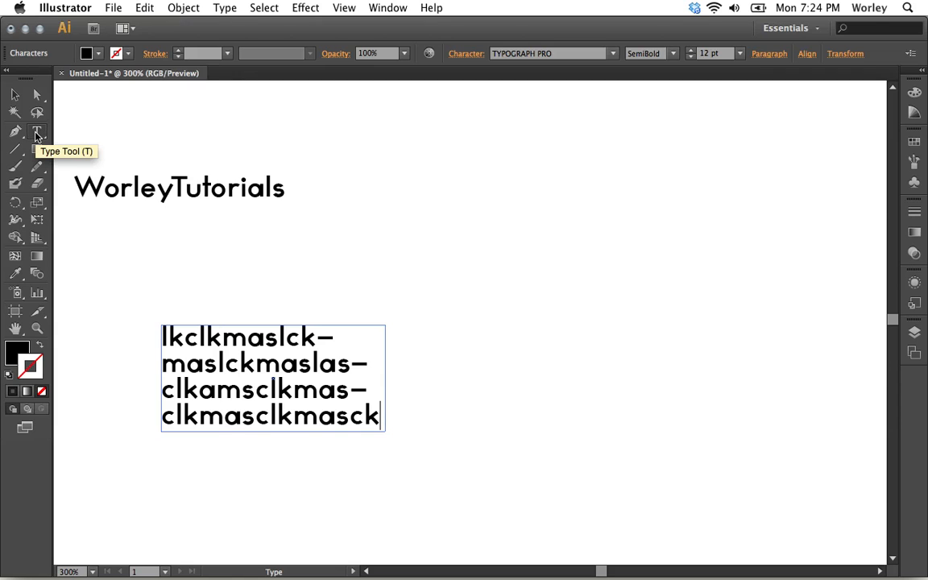
{"action": "left_click", "coordinate": [14, 94]}
{"action": "left_click", "coordinate": [130, 125]}
Choose the Type on a Path tool, and draw a black-filled circle to the right of WorleyTutorials
{"action": "left_click", "coordinate": [37, 131]}
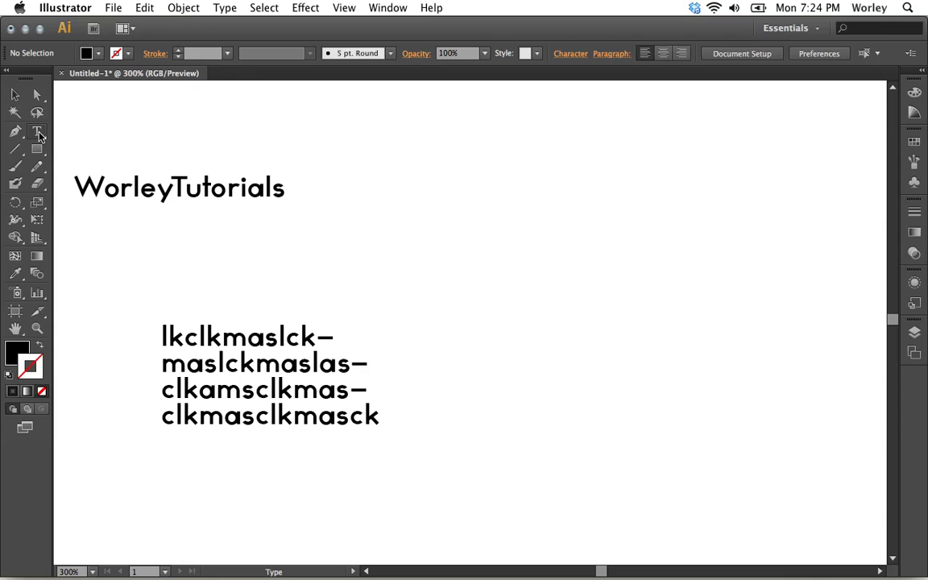
{"action": "left_click", "coordinate": [38, 134]}
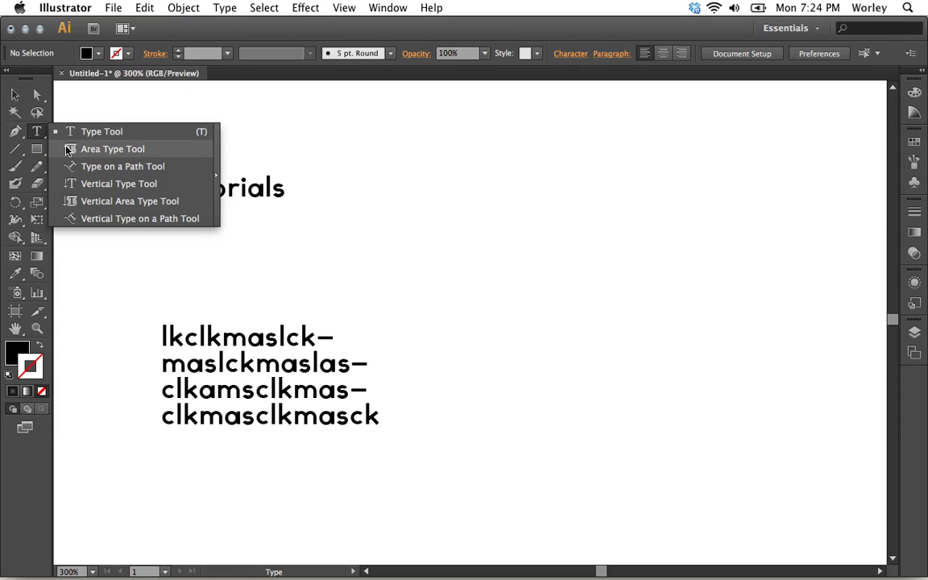
{"action": "left_click", "coordinate": [134, 172]}
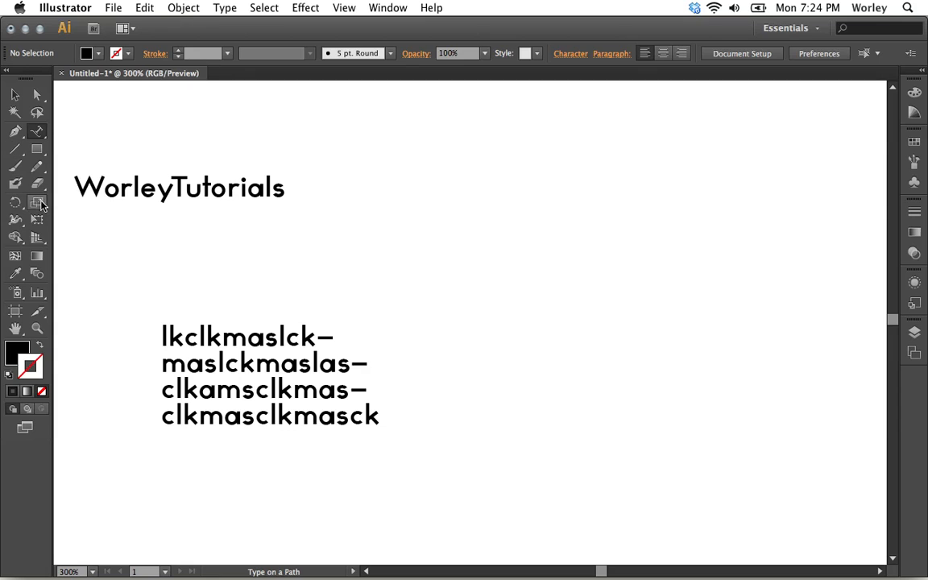
{"action": "left_click", "coordinate": [33, 153]}
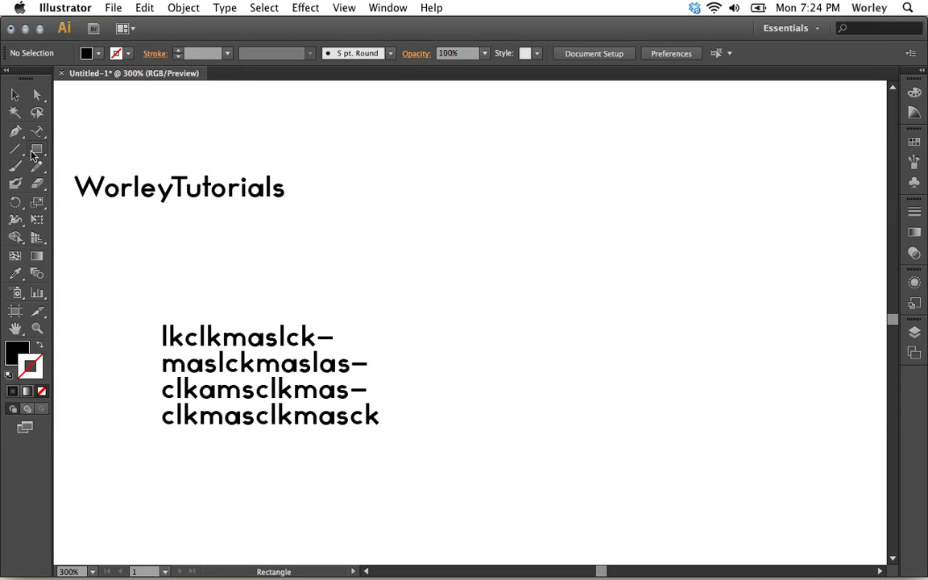
{"action": "left_click_drag", "start_coordinate": [33, 153], "coordinate": [105, 184]}
{"action": "left_click_drag", "start_coordinate": [551, 171], "coordinate": [760, 344]}
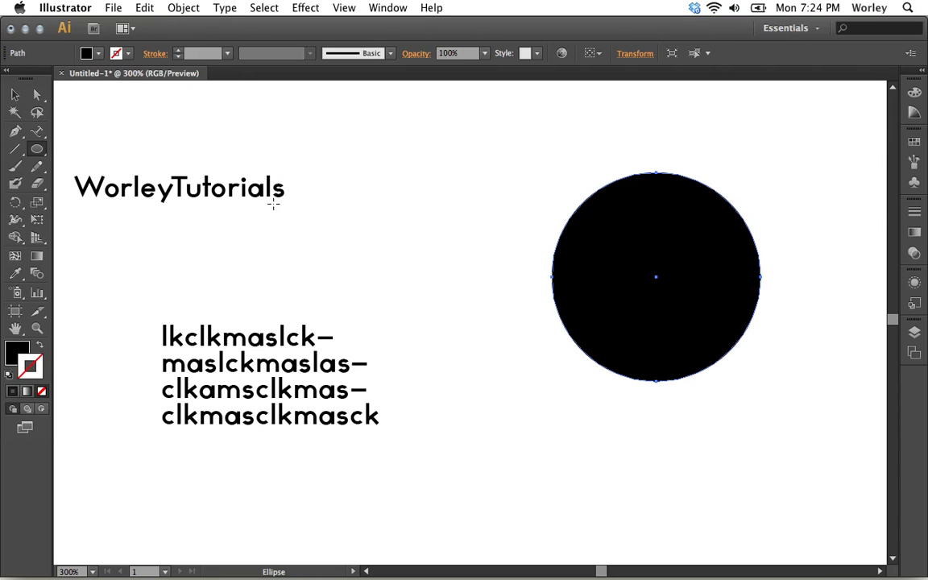
Add the path text lkmsdclkmsdclkmsdcksdcksdck along the circle, starting near its upper edge
{"action": "left_click", "coordinate": [37, 131]}
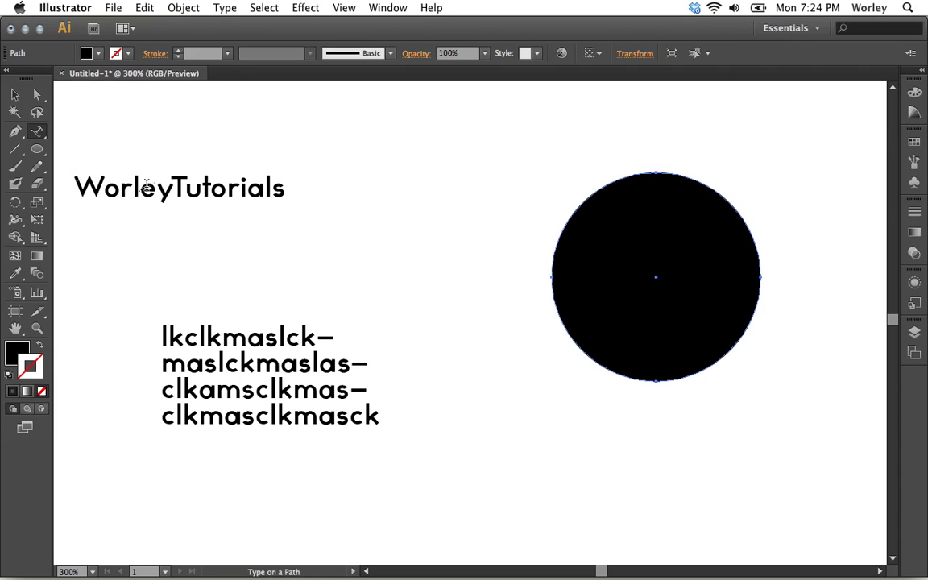
{"action": "left_click", "coordinate": [618, 179]}
{"action": "type", "text": "lkmsdc"}
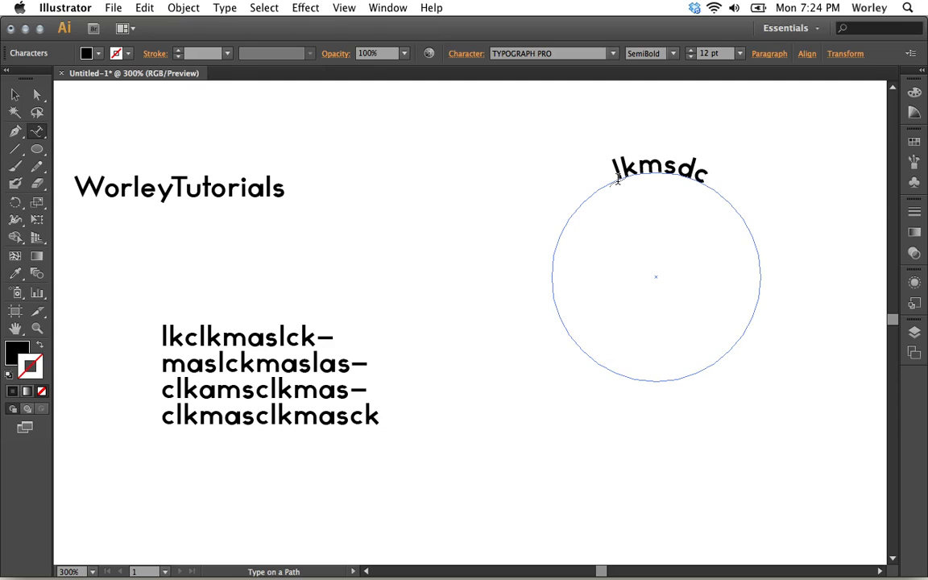
{"action": "type", "text": "lkmsdclkmsdcksdcksdck"}
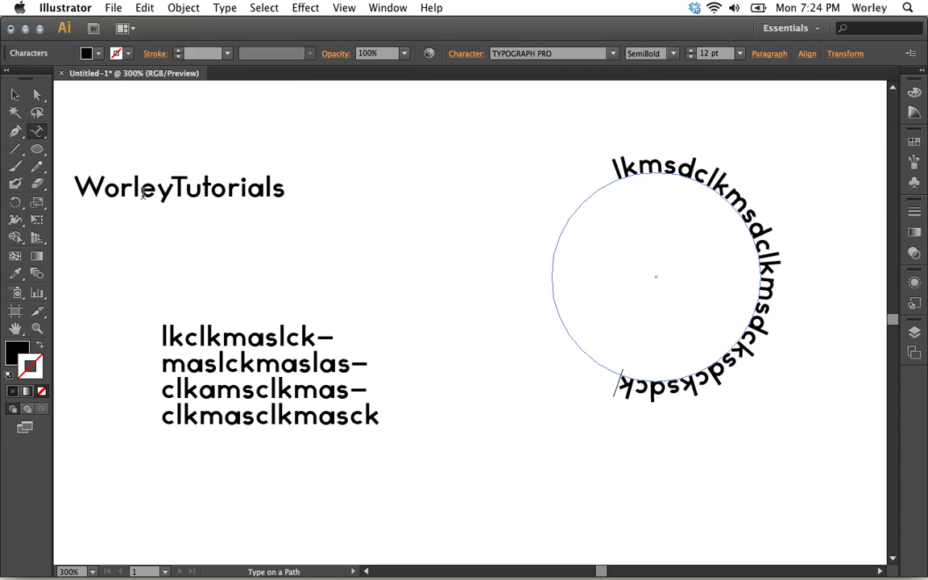
{"action": "left_click", "coordinate": [14, 97]}
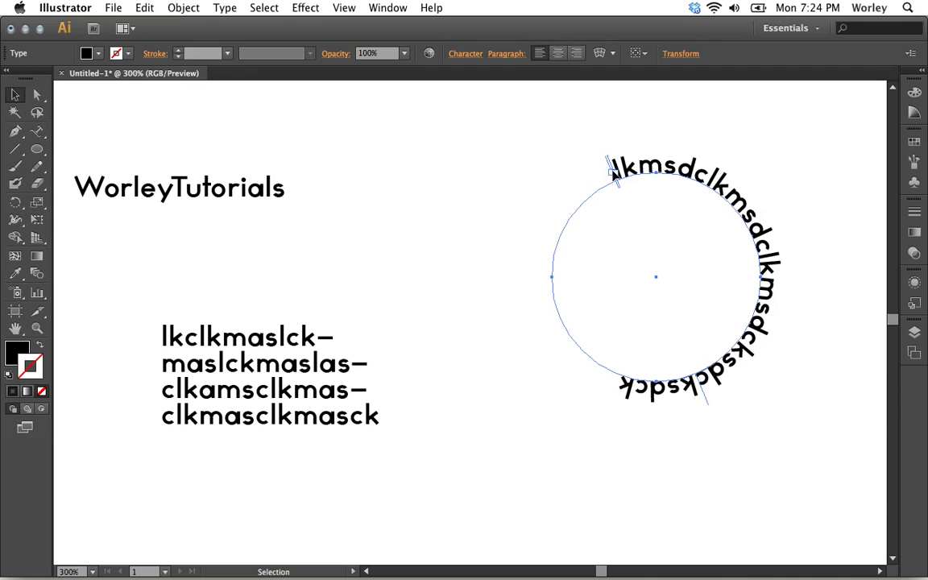
{"action": "key", "text": "t"}
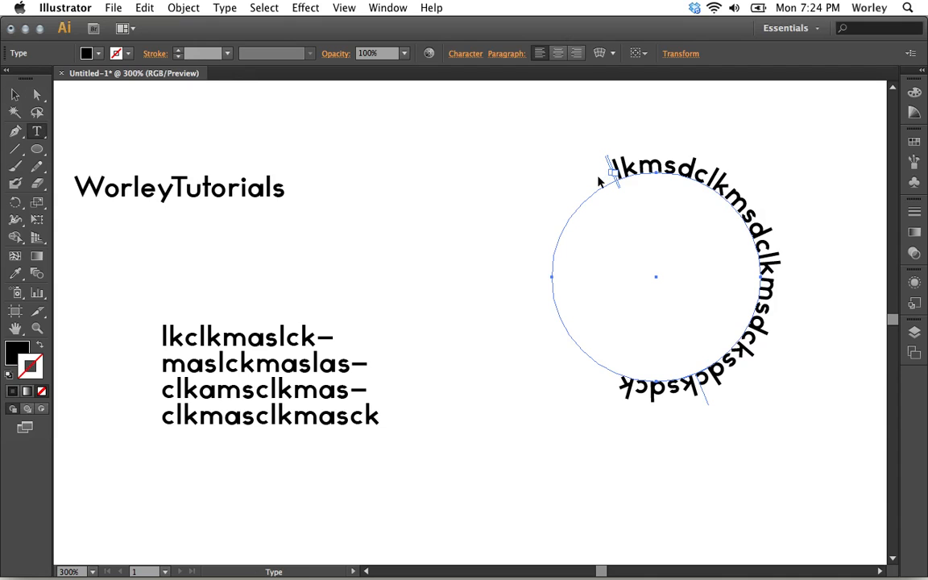
{"action": "left_click_drag", "start_coordinate": [616, 173], "coordinate": [552, 211]}
{"action": "key", "text": "Escape"}
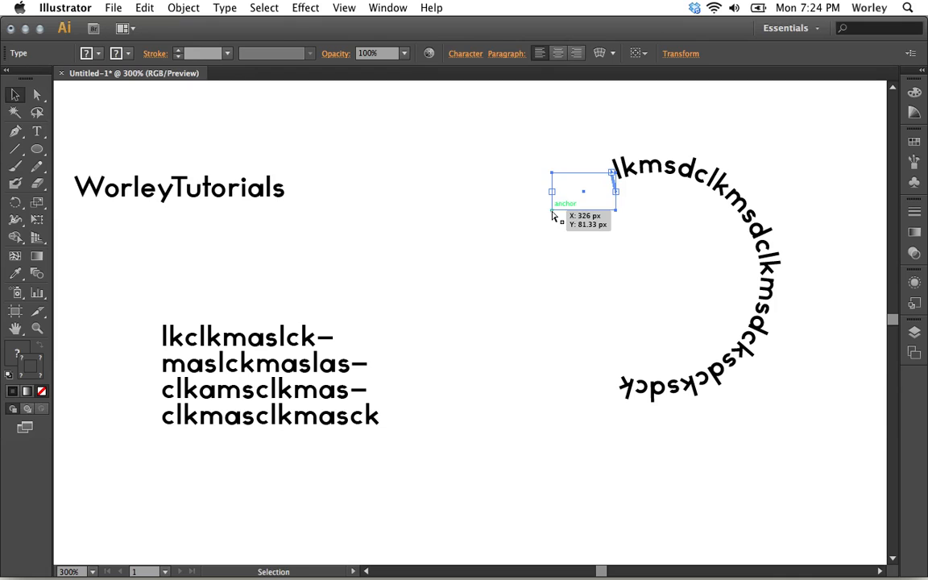
{"action": "key", "text": "ctrl+z"}
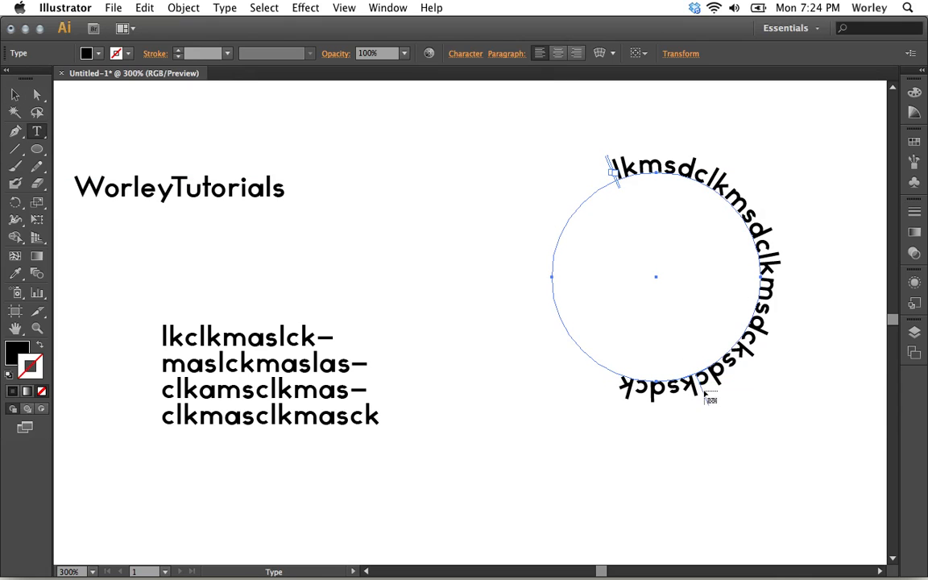
Slide the circular text around its path by its brackets, and flip it to the inside of the circle
{"action": "left_click", "coordinate": [15, 95]}
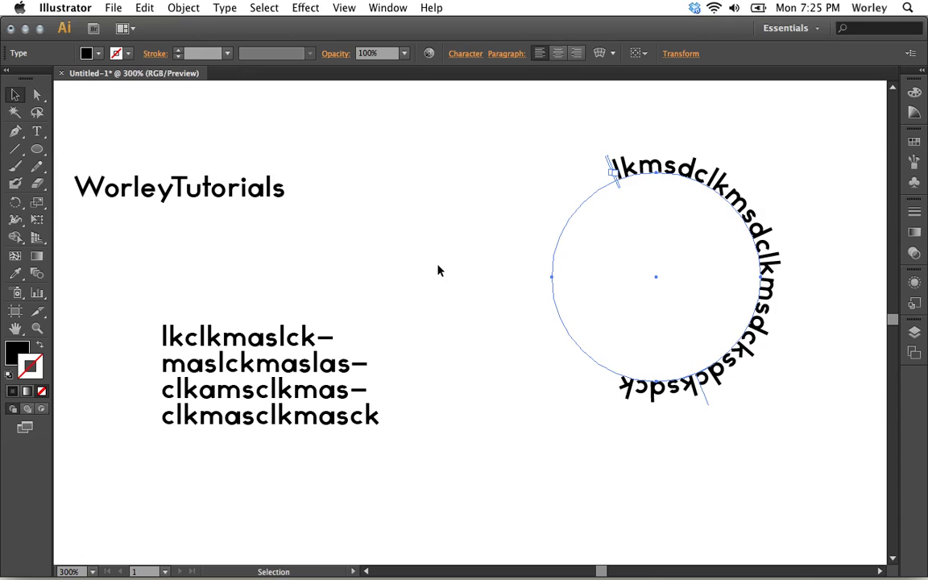
{"action": "left_click_drag", "start_coordinate": [707, 407], "coordinate": [676, 138]}
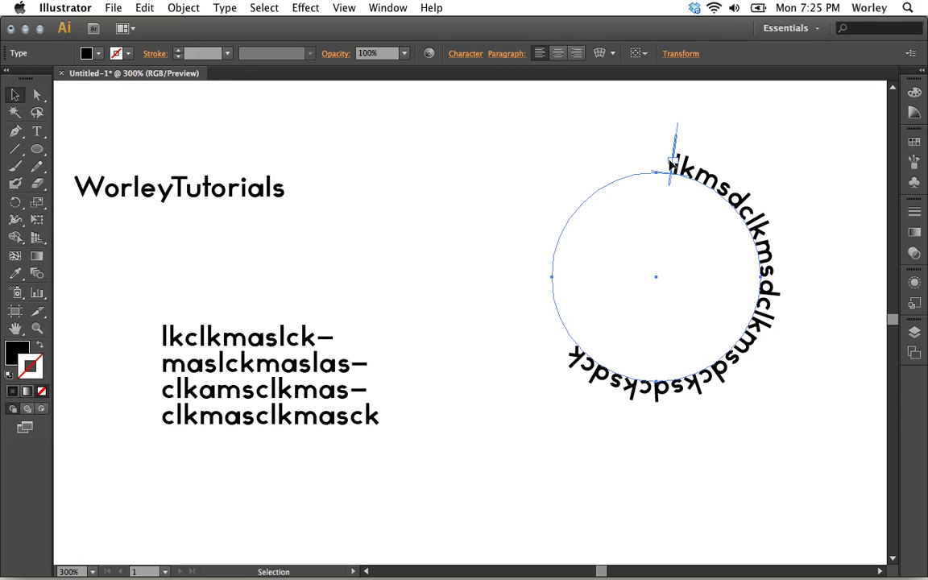
{"action": "left_click_drag", "start_coordinate": [674, 167], "coordinate": [538, 273]}
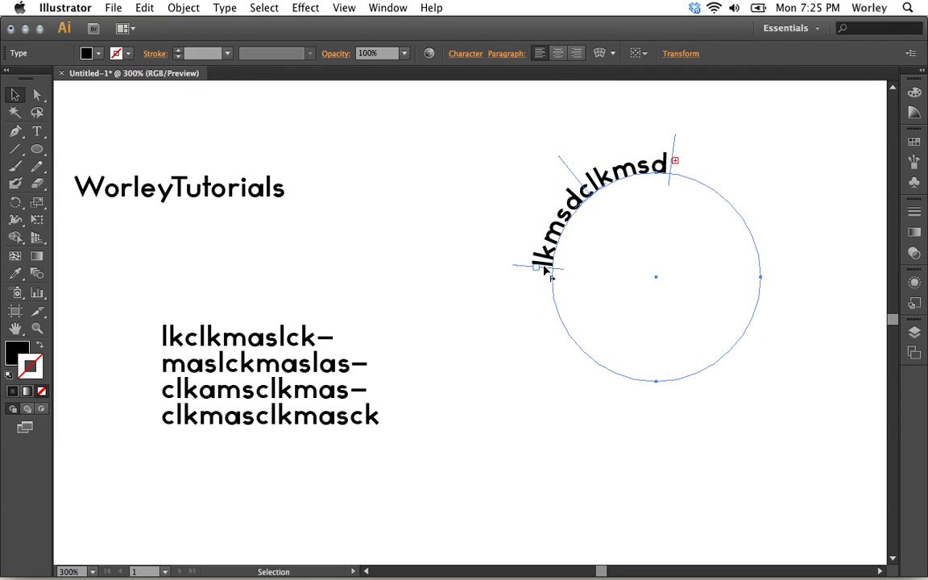
{"action": "left_click_drag", "start_coordinate": [547, 274], "coordinate": [686, 165]}
{"action": "left_click_drag", "start_coordinate": [630, 416], "coordinate": [632, 352]}
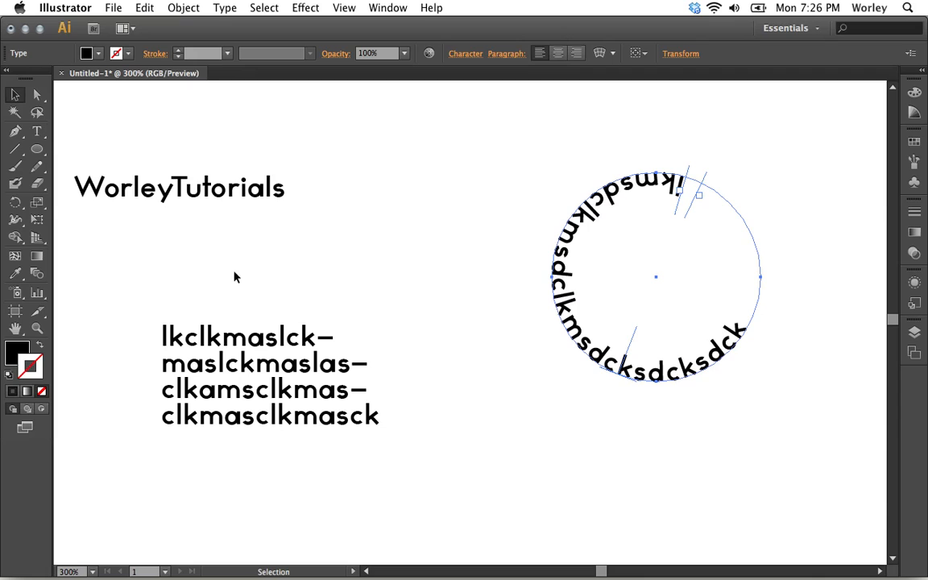
Add the vertical text lkmasxkasxasxlkm between WorleyTutorials and the circular text with the Vertical Type tool
{"action": "left_click", "coordinate": [36, 133]}
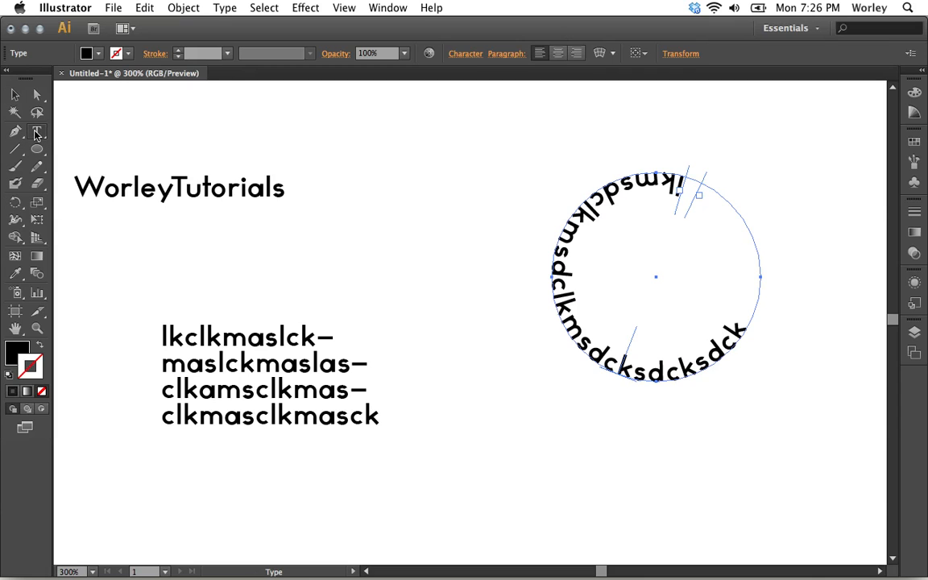
{"action": "left_click_drag", "start_coordinate": [36, 132], "coordinate": [79, 173]}
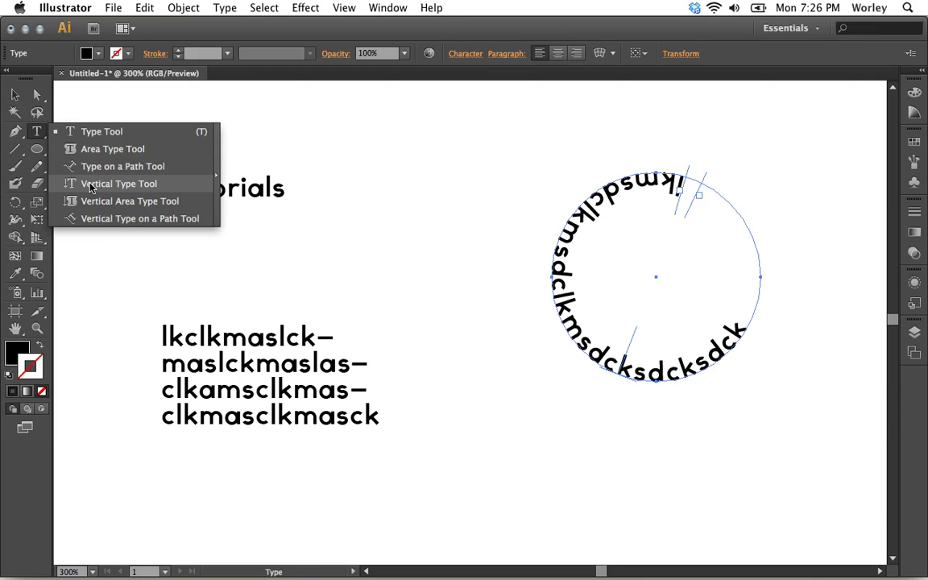
{"action": "left_click", "coordinate": [92, 185]}
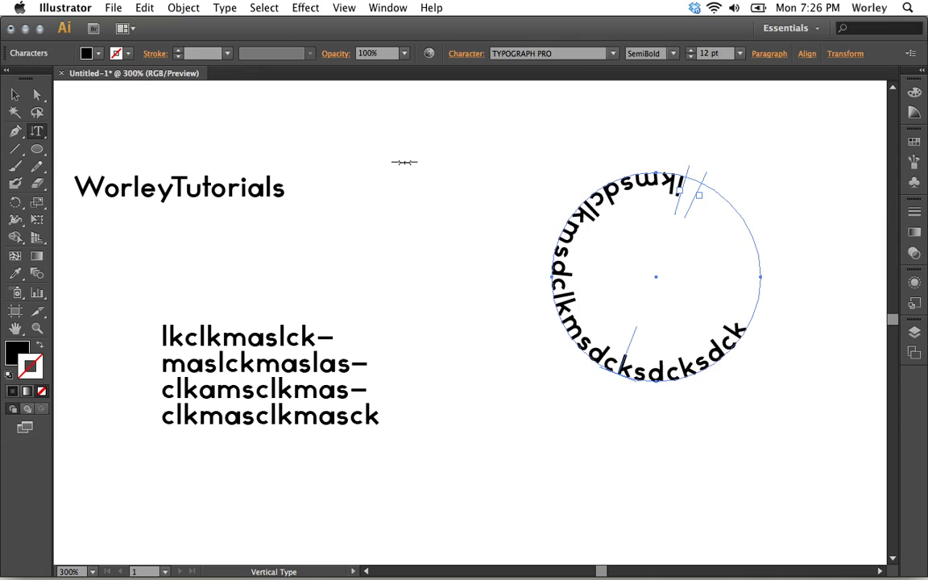
{"action": "left_click", "coordinate": [404, 162]}
{"action": "type", "text": "lkmasxkasx"}
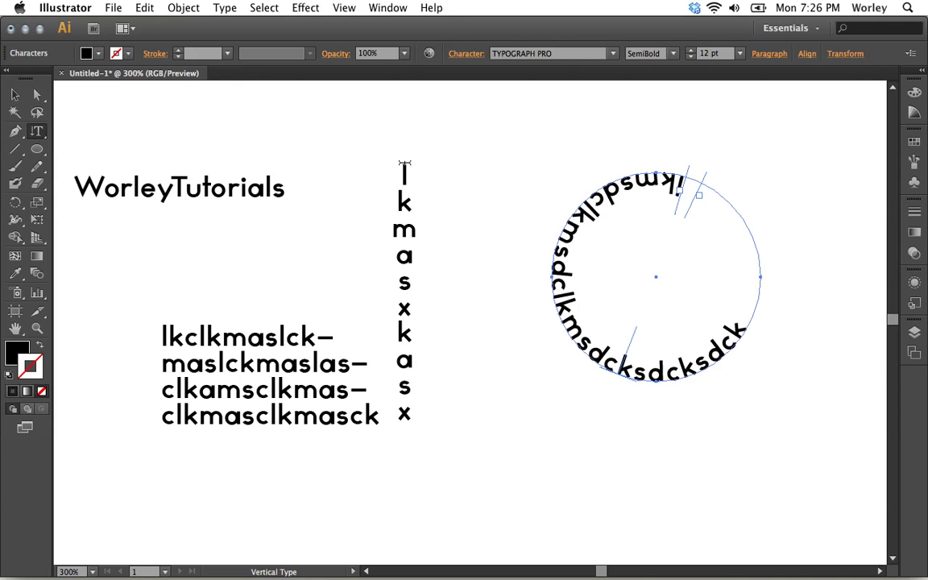
{"action": "type", "text": "asxlkm"}
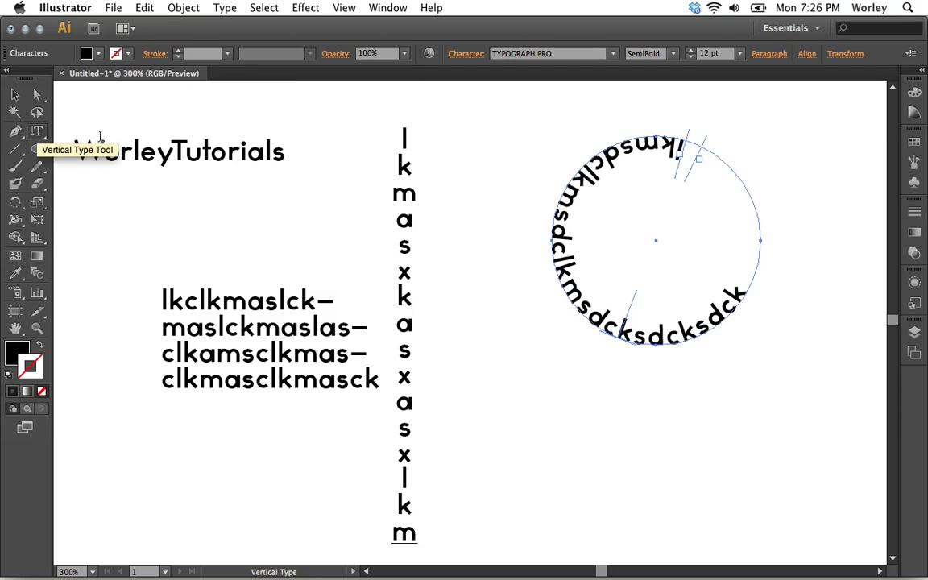
Deselect the vertical text, and create a vertical text area below the circular text filled with a few columns of filler text
{"action": "left_click_drag", "start_coordinate": [490, 258], "coordinate": [495, 308]}
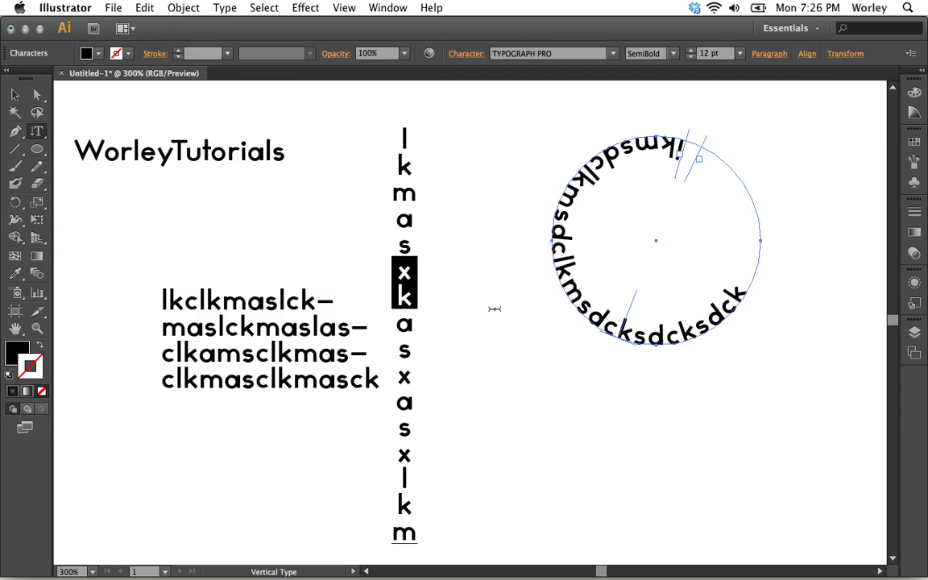
{"action": "left_click", "coordinate": [507, 348], "text": "super"}
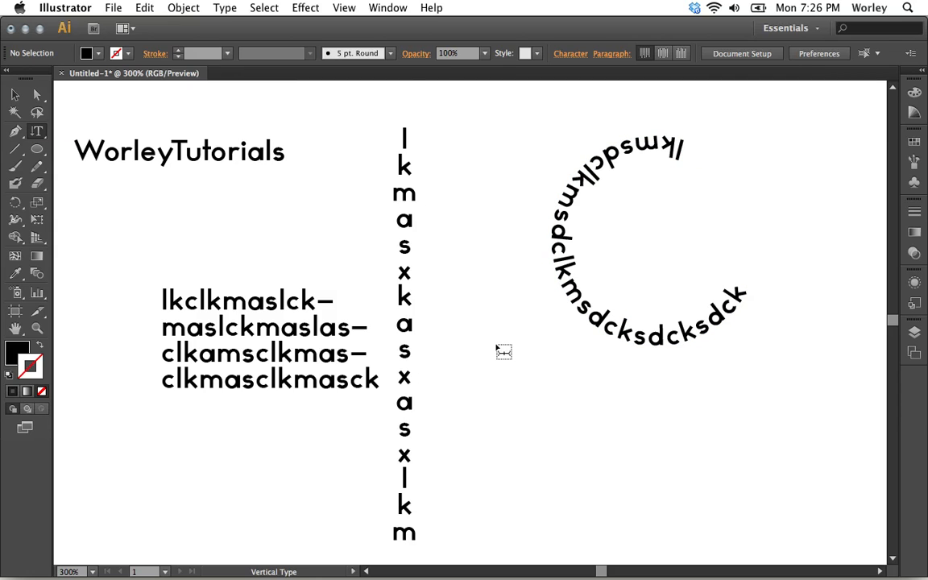
{"action": "left_click_drag", "start_coordinate": [496, 345], "coordinate": [584, 468]}
{"action": "type", "text": "jnsxljnas"}
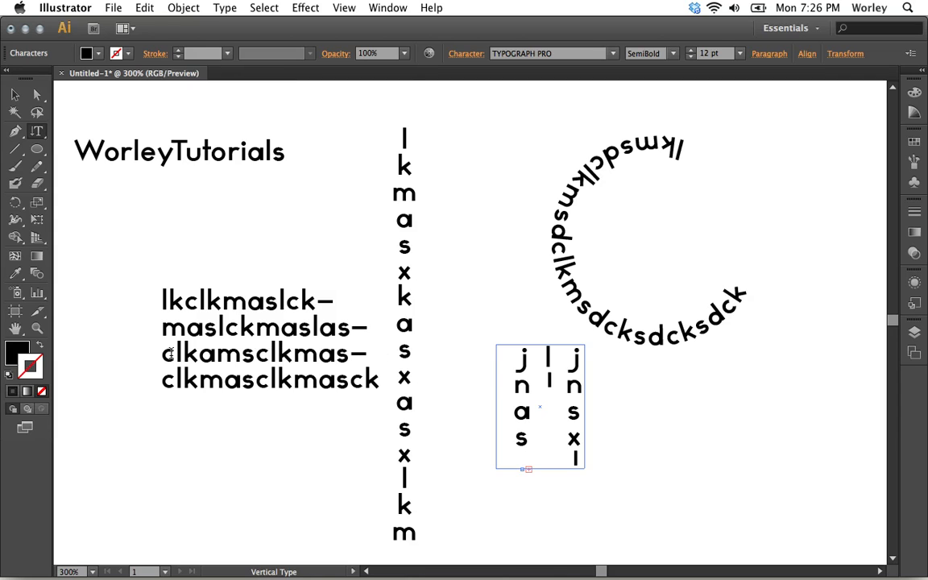
Choose the Vertical Type on a Path tool, and try to start vertical text on the existing circular text's path
{"action": "left_click", "coordinate": [39, 131], "text": "alt"}
{"action": "left_click_drag", "start_coordinate": [39, 130], "coordinate": [121, 216]}
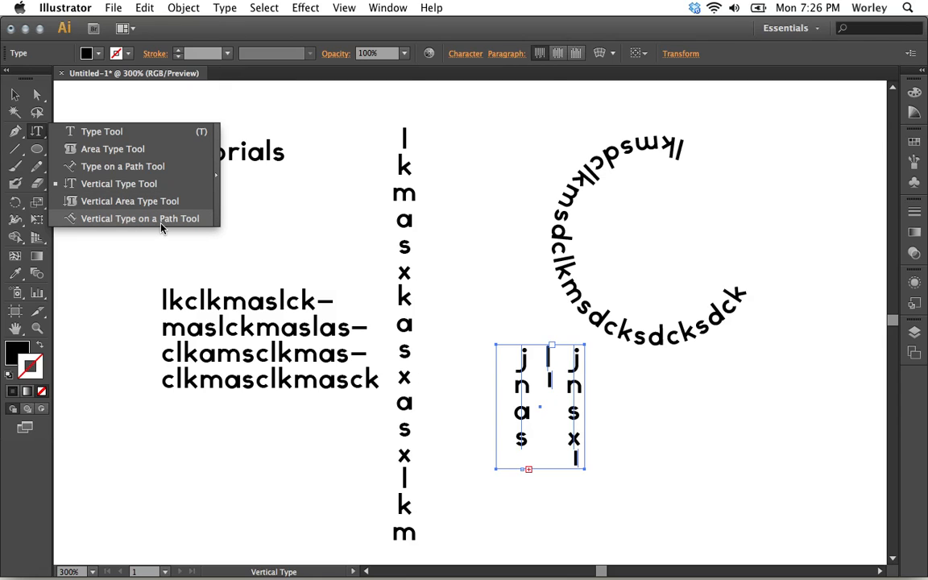
{"action": "left_click_drag", "start_coordinate": [161, 228], "coordinate": [160, 224]}
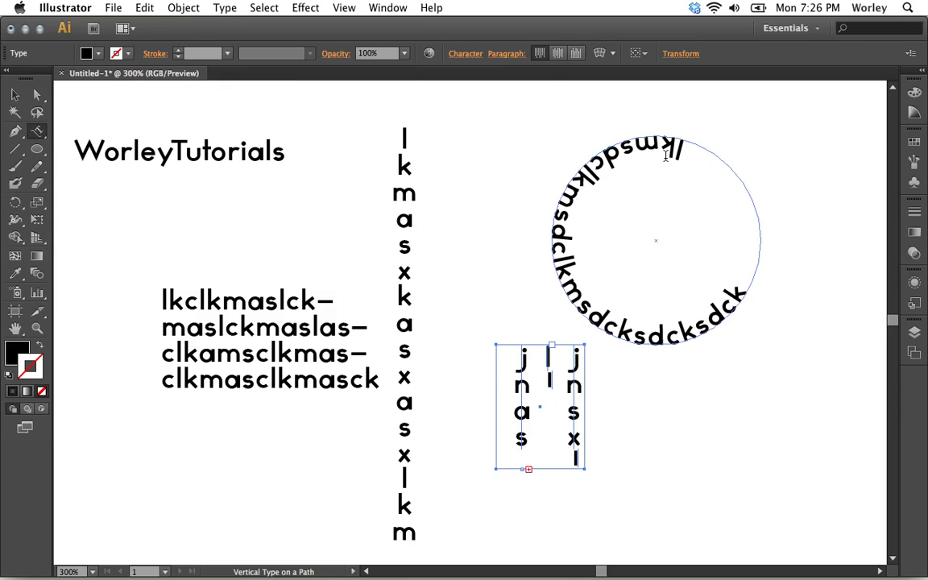
{"action": "left_click", "coordinate": [725, 158]}
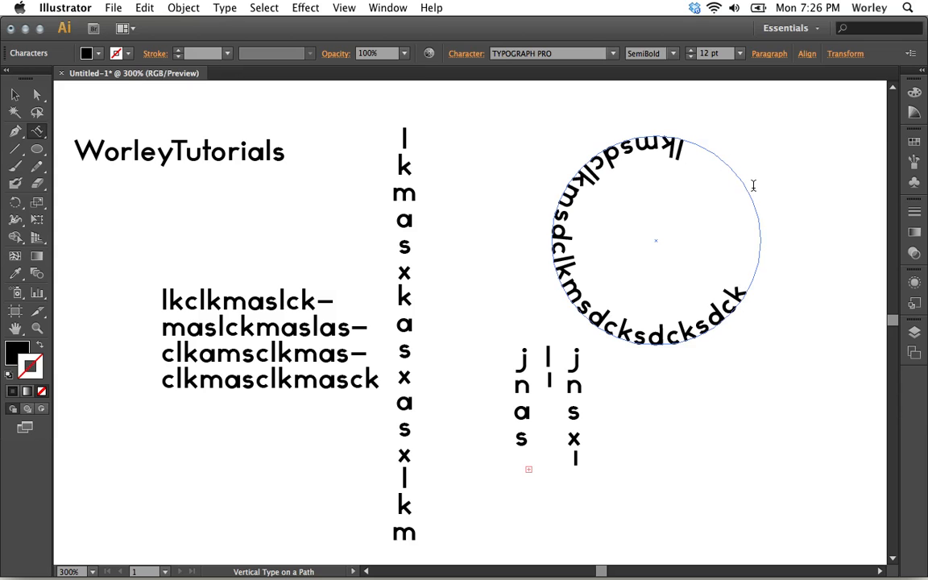
Draw a second, larger black-filled circle in the empty artboard area below the existing text
{"action": "left_click", "coordinate": [42, 150]}
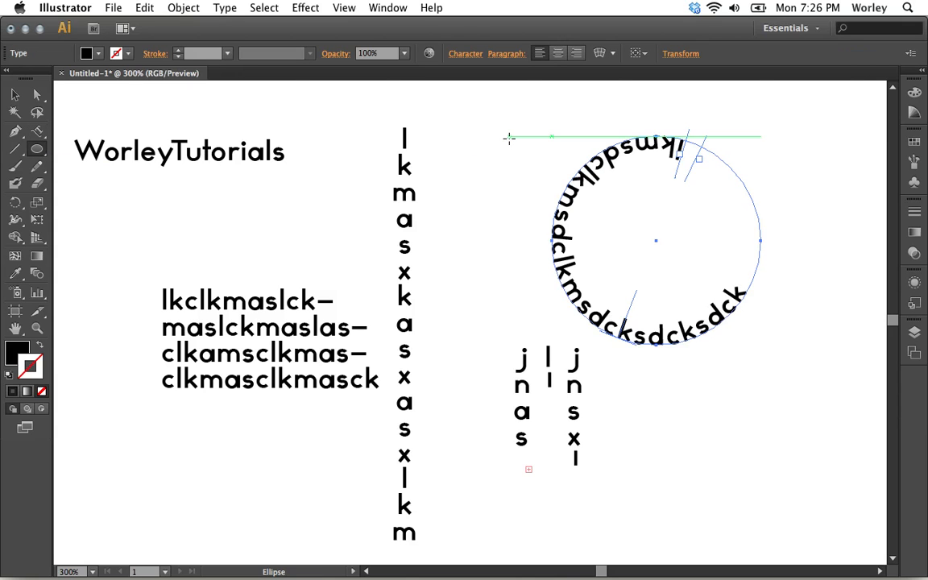
{"action": "scroll", "coordinate": [509, 138], "scroll_direction": "right", "scroll_amount": 10}
{"action": "scroll", "coordinate": [509, 139], "scroll_direction": "left", "scroll_amount": 12}
{"action": "scroll", "coordinate": [509, 139], "scroll_direction": "down", "scroll_amount": 5}
{"action": "scroll", "coordinate": [510, 139], "scroll_direction": "down", "scroll_amount": 5}
{"action": "scroll", "coordinate": [509, 139], "scroll_direction": "left", "scroll_amount": 10}
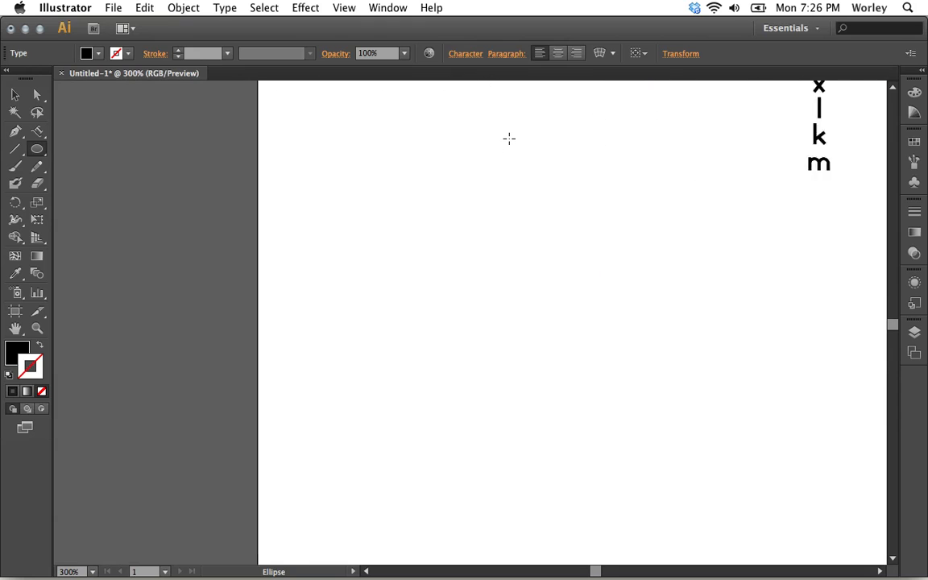
{"action": "left_click_drag", "start_coordinate": [383, 145], "coordinate": [675, 399]}
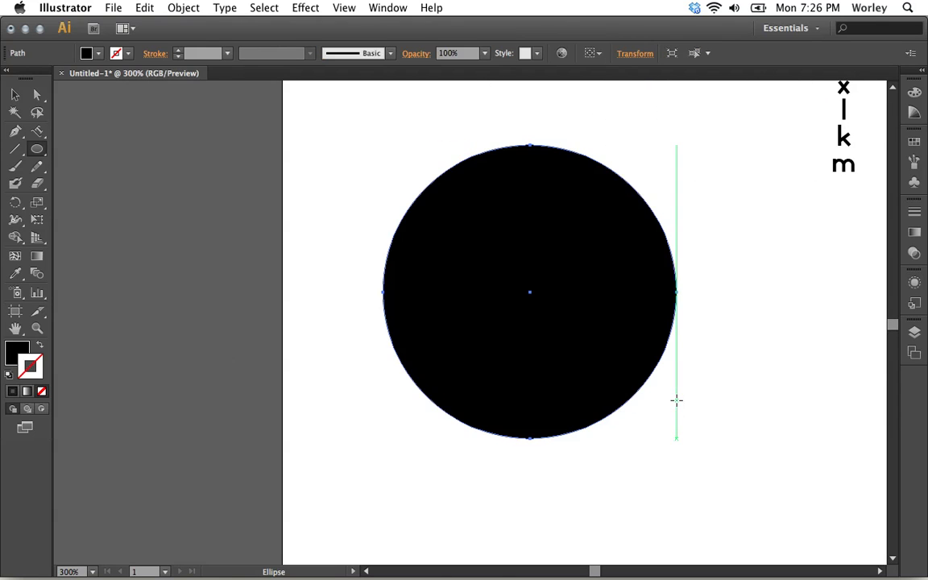
Add vertical path text around the large black circle with the filler text ,nascxlkasclkmasclkmasclkasclkmascl, starting near the circle's top
{"action": "left_click", "coordinate": [36, 131]}
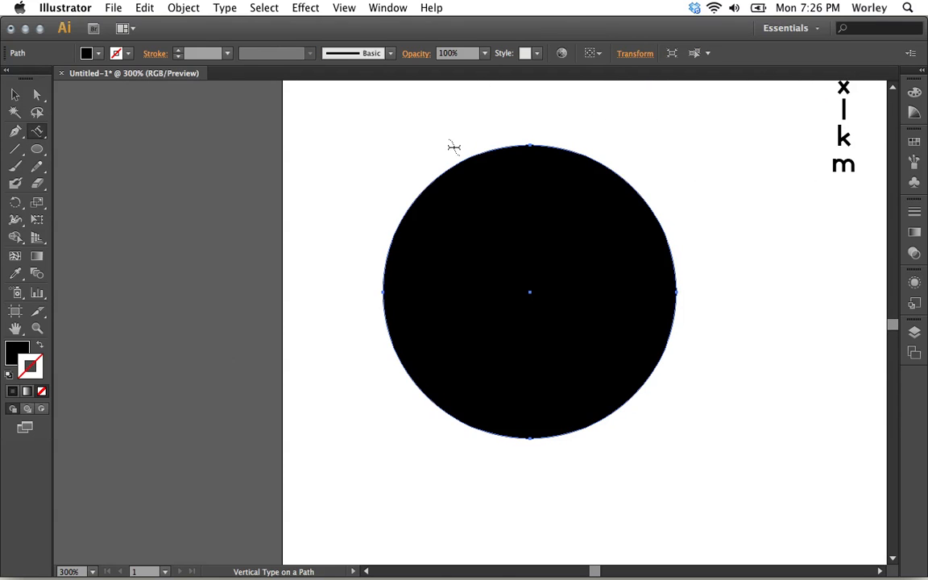
{"action": "left_click", "coordinate": [500, 148]}
{"action": "type", "text": ",nascx"}
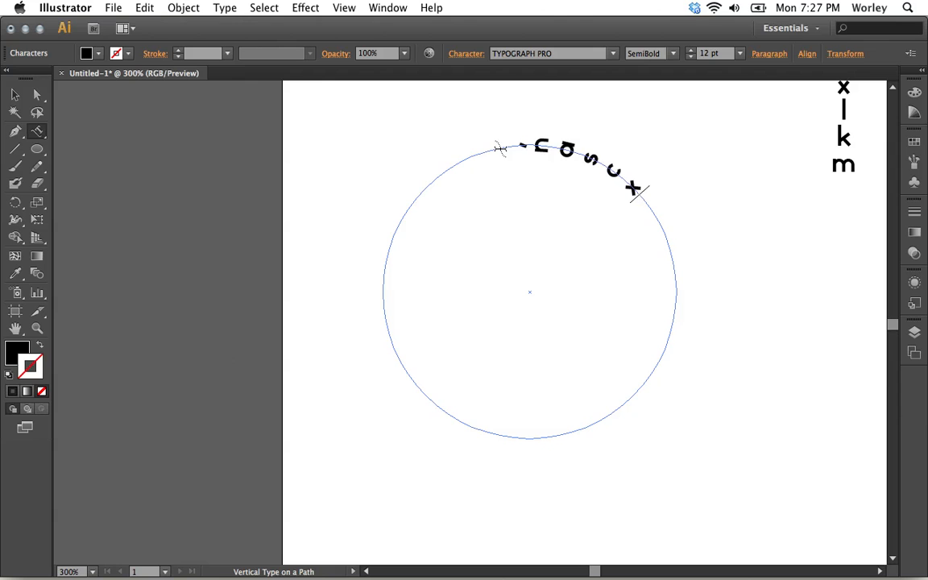
{"action": "type", "text": "lkasclkmasclkmasclkasclkmascl"}
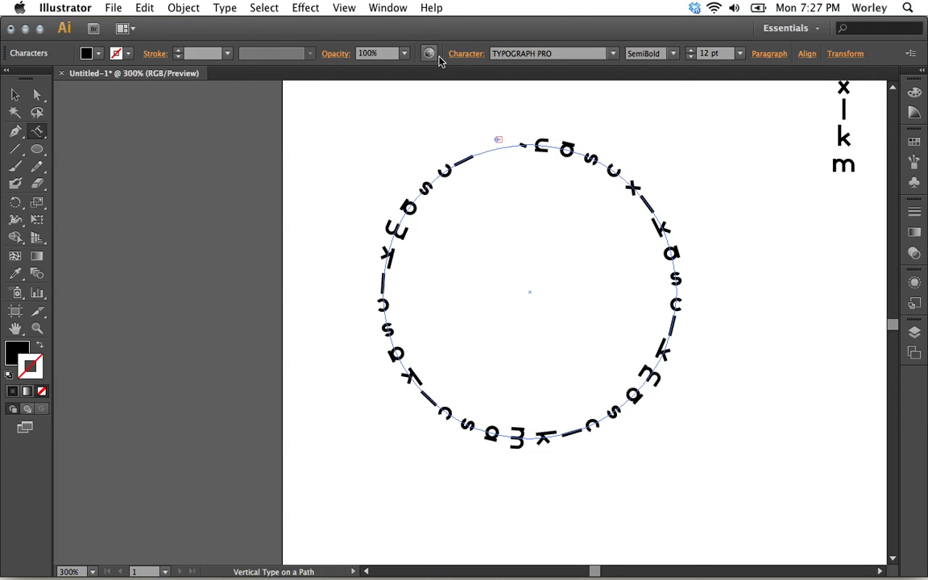
Draw a black-filled hexagon with the Polygon tool in the empty area beside the large circular text, below the vertical text
{"action": "scroll", "coordinate": [727, 282], "scroll_direction": "right", "scroll_amount": 5}
{"action": "scroll", "coordinate": [727, 283], "scroll_direction": "down", "scroll_amount": 1}
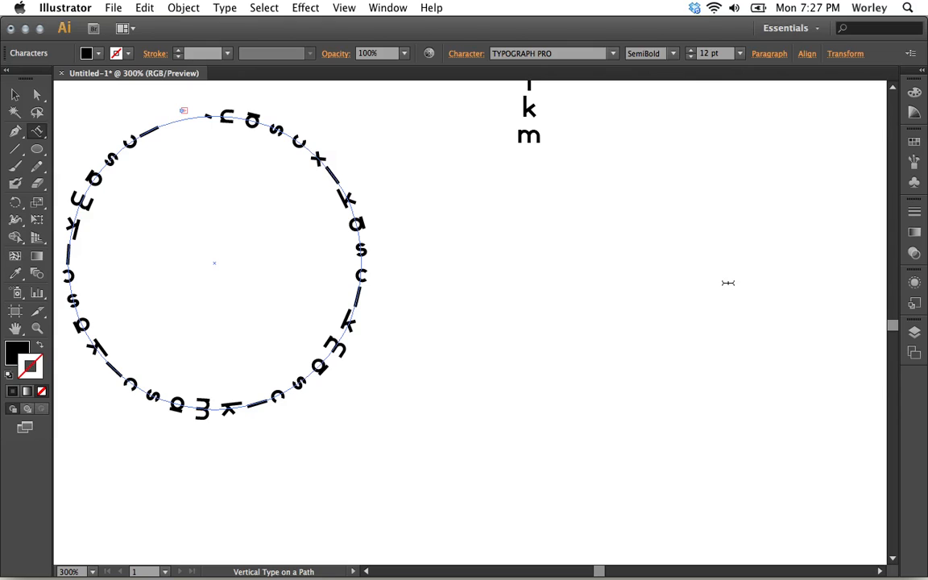
{"action": "left_click", "coordinate": [40, 150]}
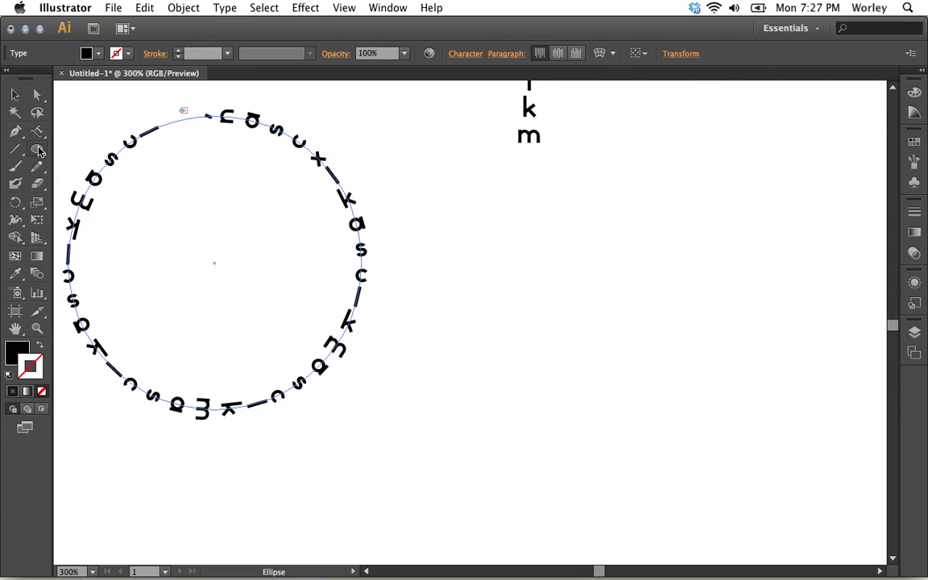
{"action": "left_click", "coordinate": [108, 201]}
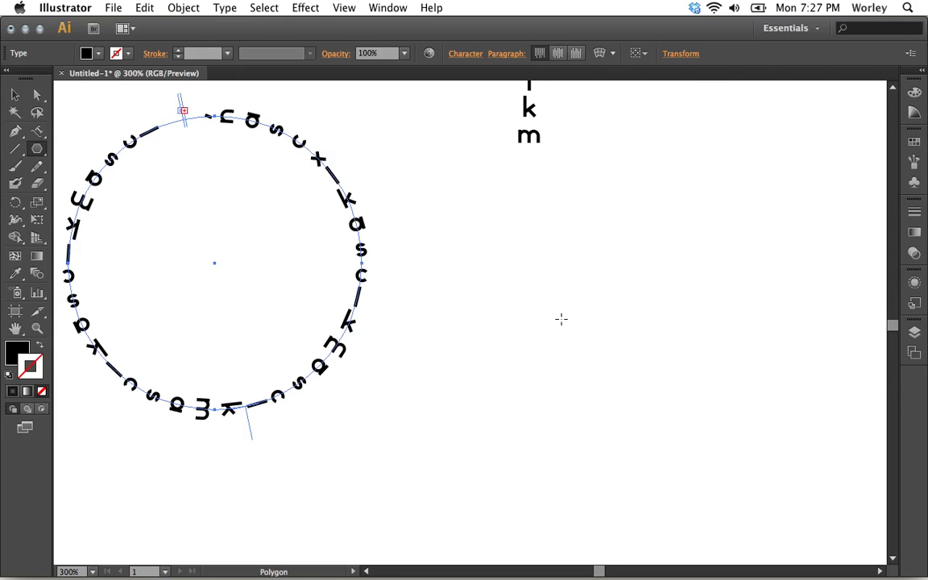
{"action": "left_click_drag", "start_coordinate": [597, 305], "coordinate": [665, 378]}
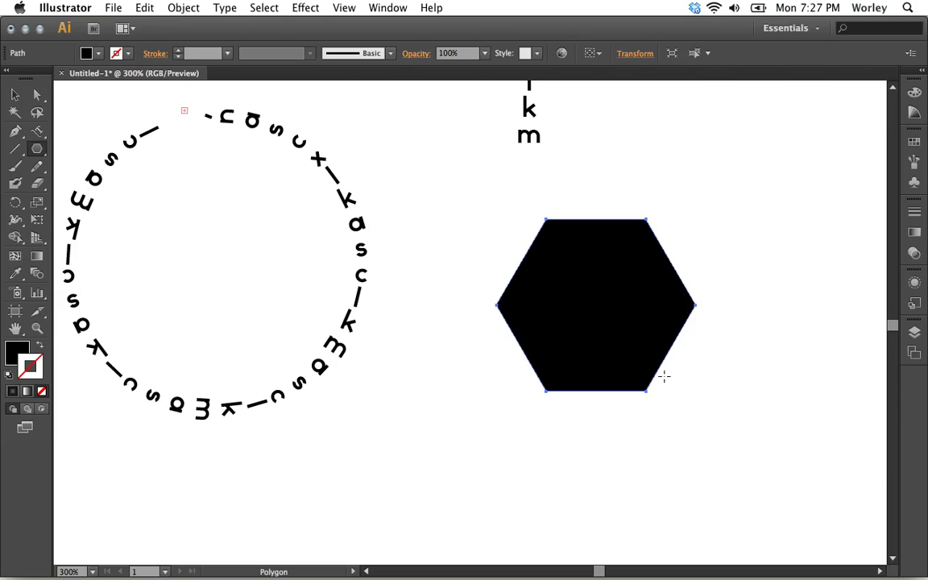
Add the vertical path text lkacksacksacksacmakackm around the hexagon, starting on its upper edge, and deselect it
{"action": "left_click", "coordinate": [37, 130]}
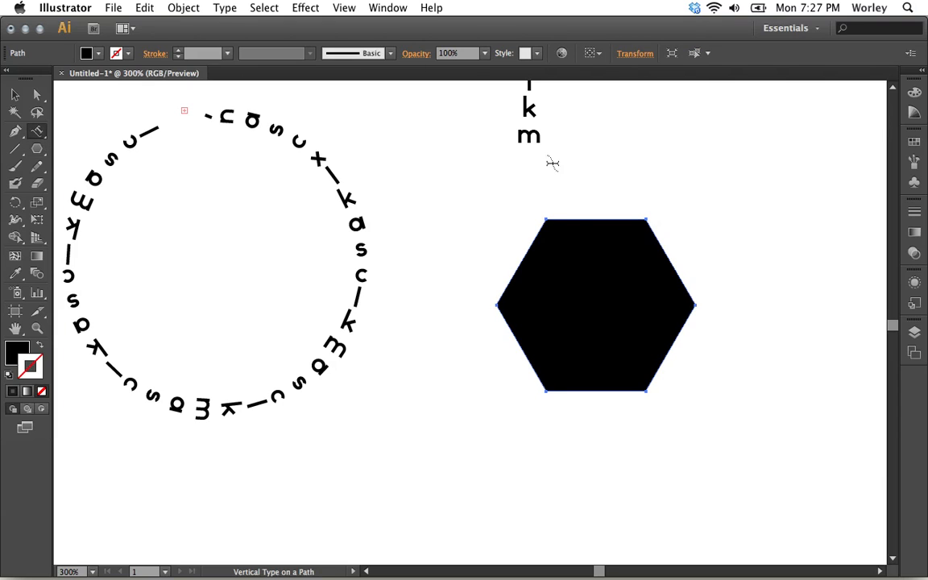
{"action": "left_click", "coordinate": [574, 218]}
{"action": "type", "text": "lkacksacksac"}
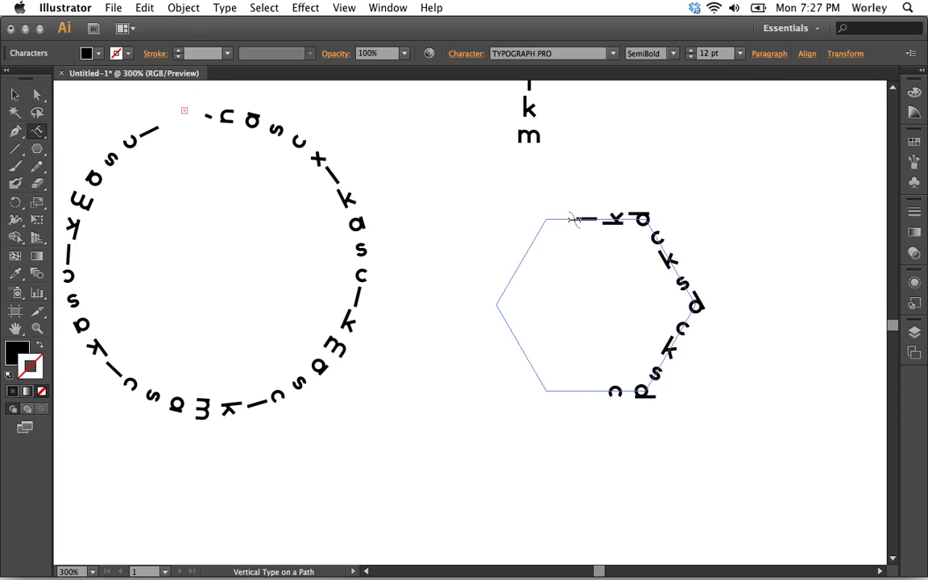
{"action": "type", "text": "ksacmakackm"}
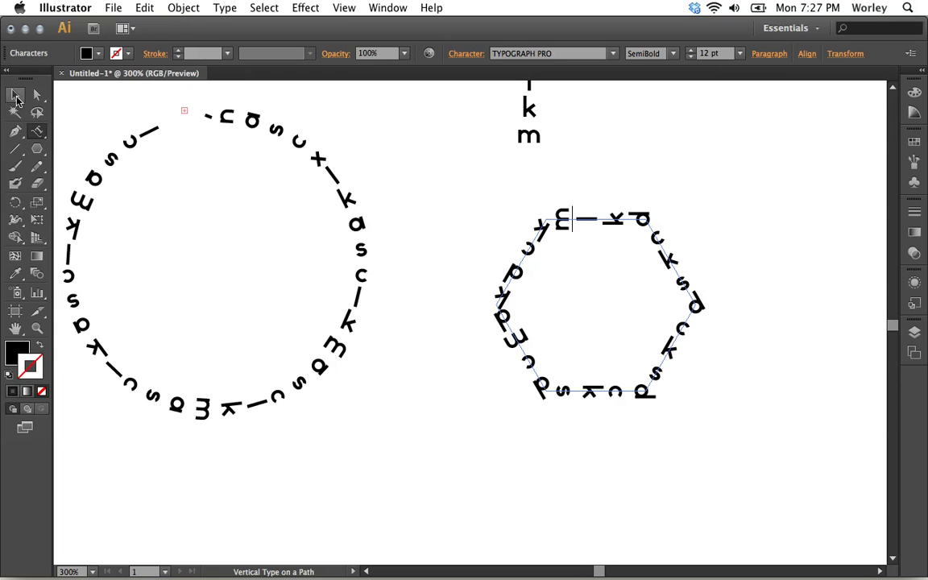
{"action": "left_click", "coordinate": [15, 94]}
{"action": "left_click", "coordinate": [465, 211]}
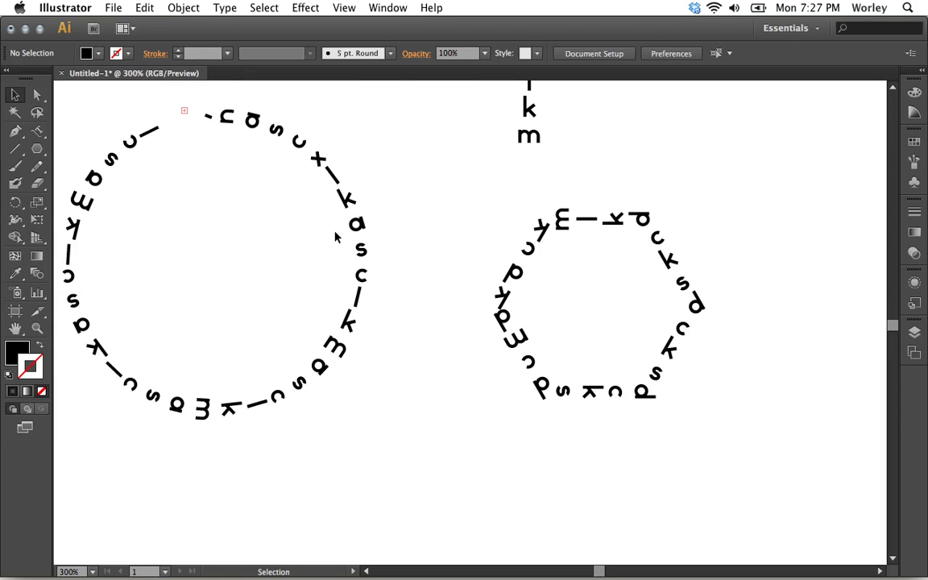
{"action": "key", "text": "super+minus"}
{"action": "key", "text": "super+minus"}
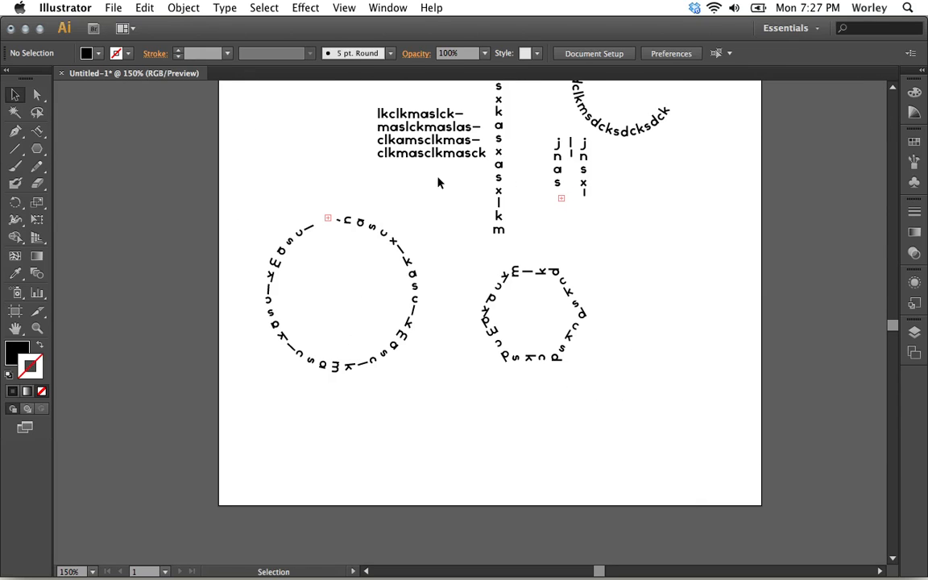
{"action": "left_click_drag", "start_coordinate": [431, 203], "coordinate": [407, 284]}
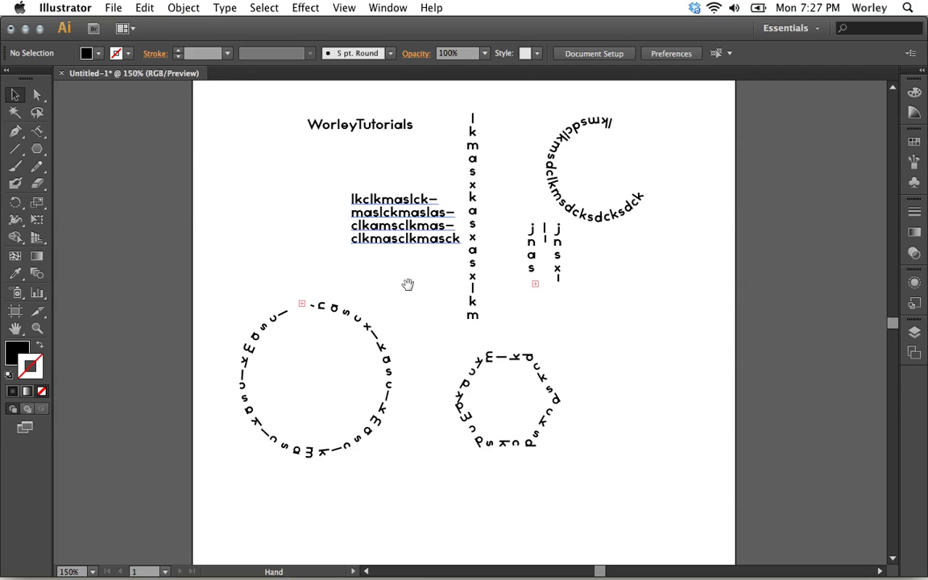